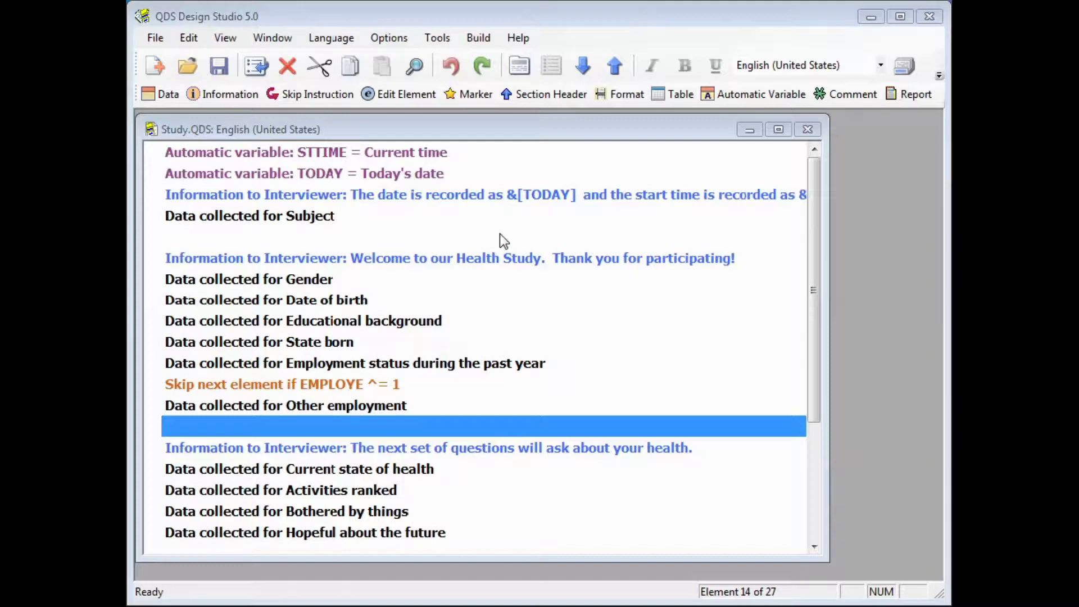
- Build the CAPI application as Study En CAPI.QPI in the CAPI Study folder, reviewing the operations, appearance, color and date build options
{"action": "left_click", "coordinate": [488, 38]}
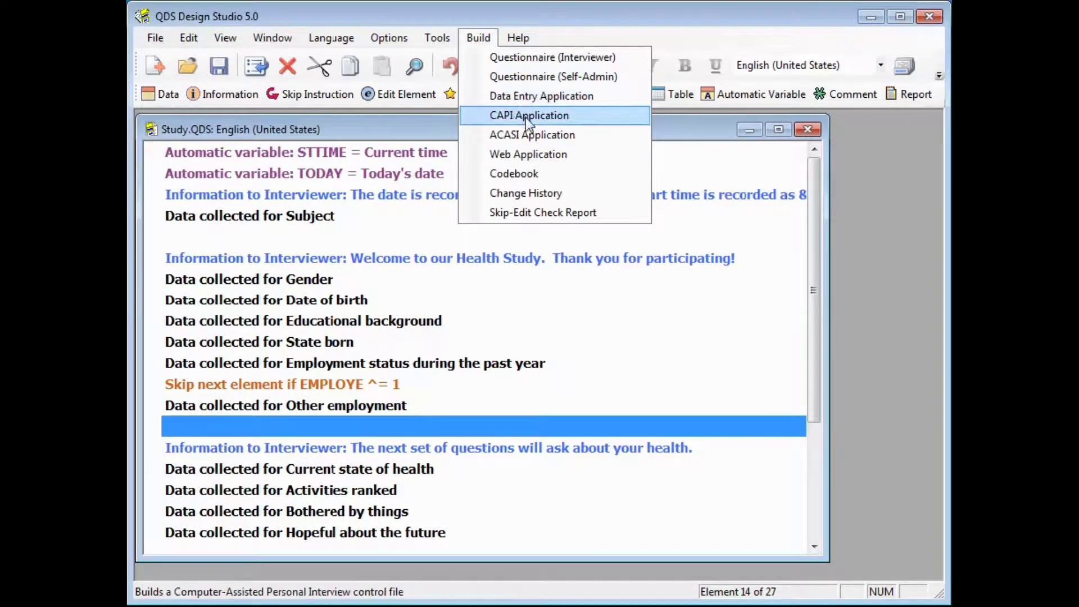
{"action": "left_click", "coordinate": [575, 119]}
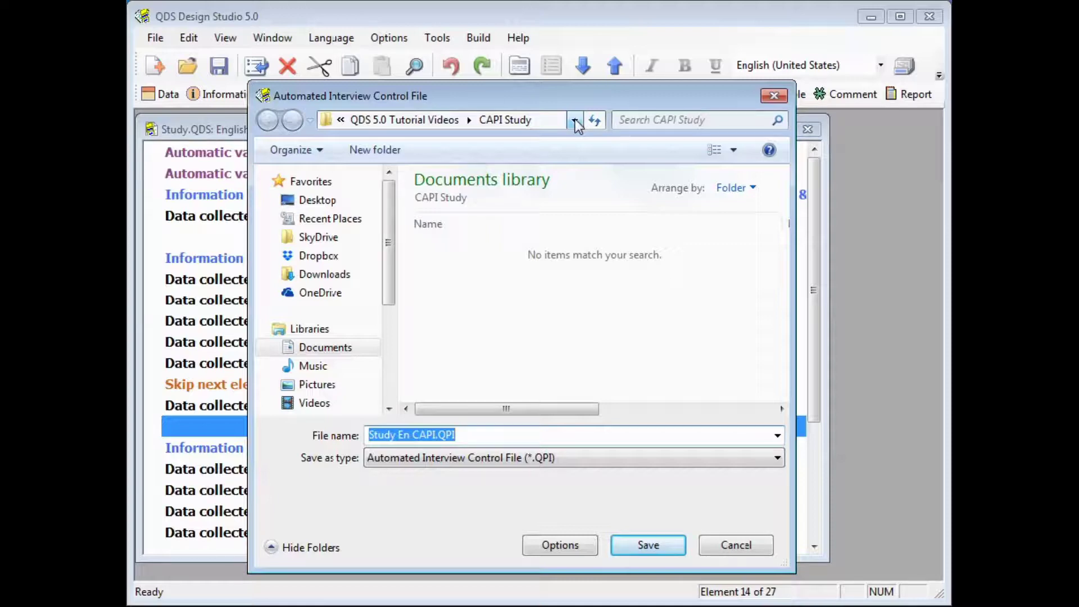
{"action": "left_click", "coordinate": [484, 434]}
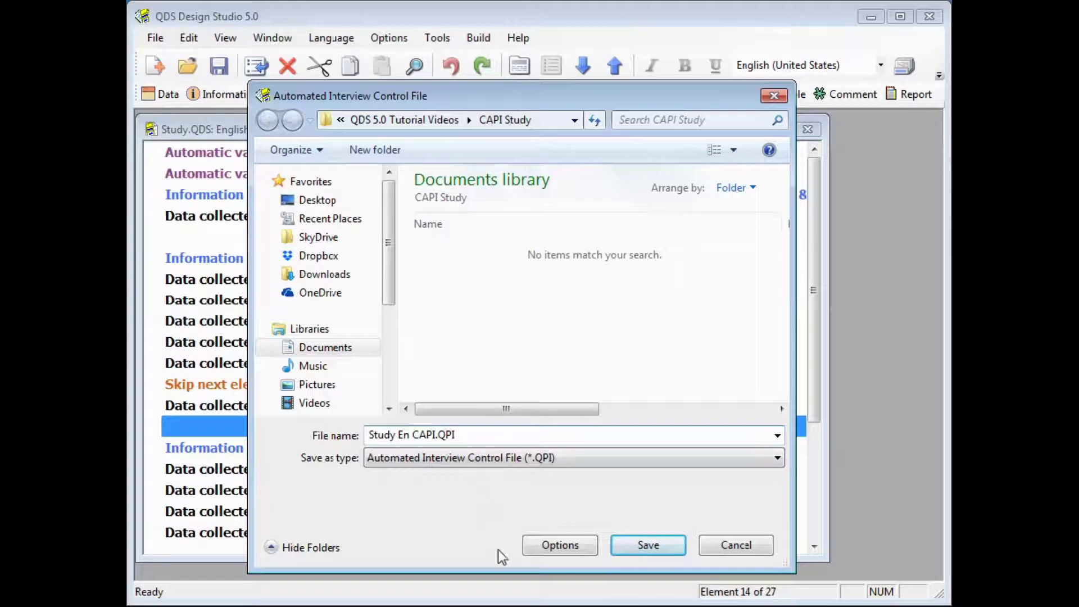
{"action": "left_click", "coordinate": [569, 554]}
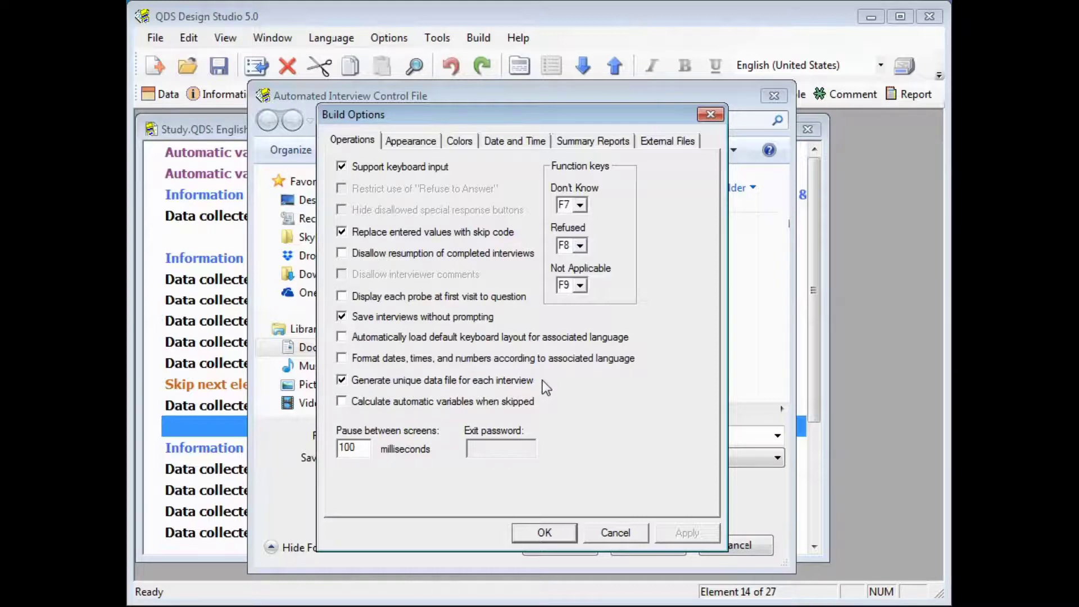
{"action": "left_click", "coordinate": [411, 140]}
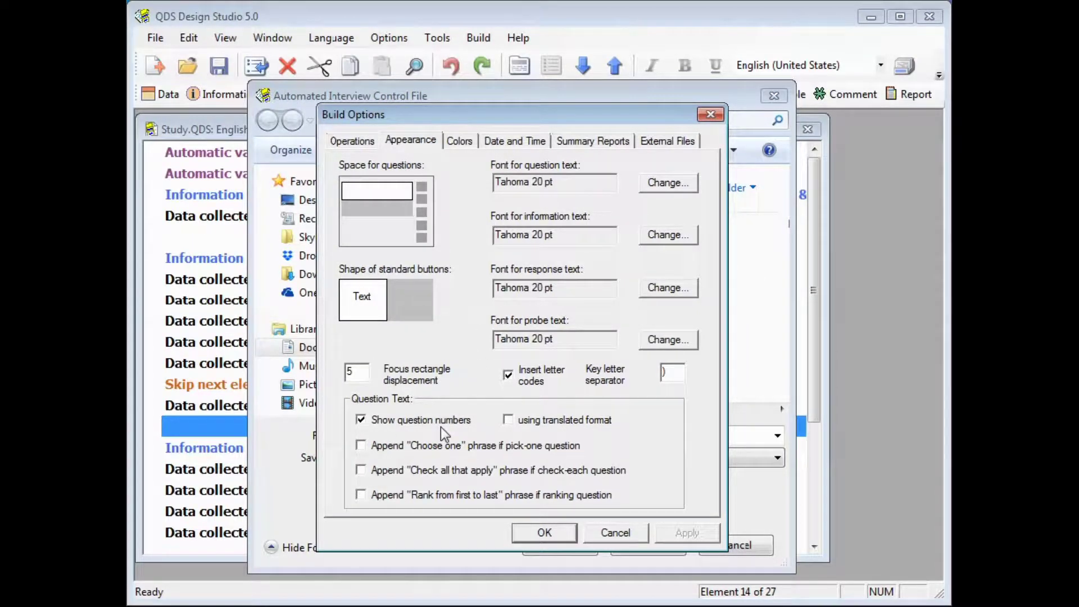
{"action": "left_click", "coordinate": [461, 141]}
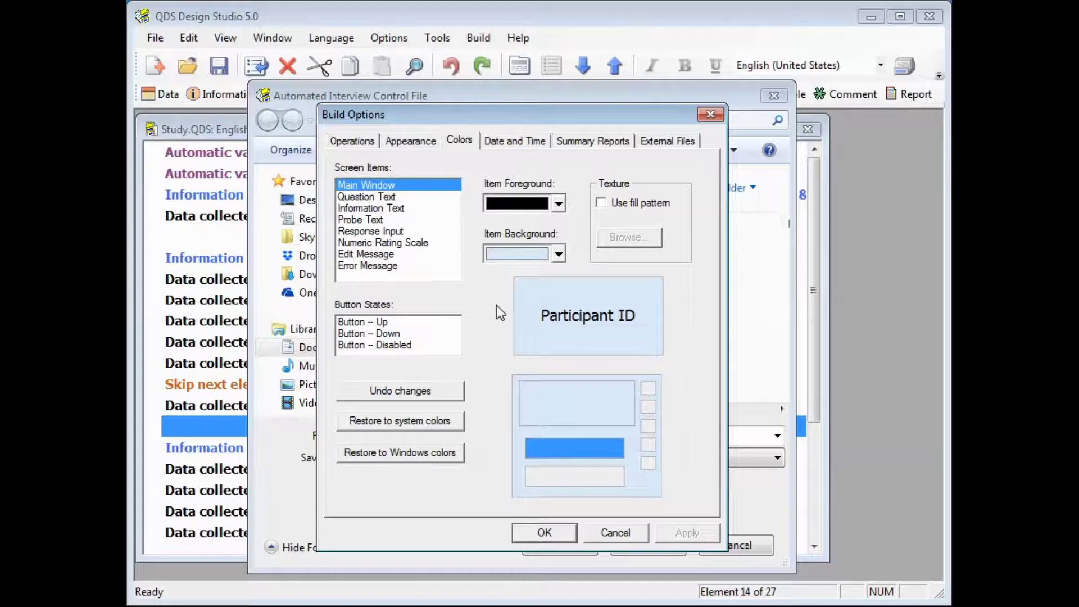
{"action": "left_click", "coordinate": [512, 141]}
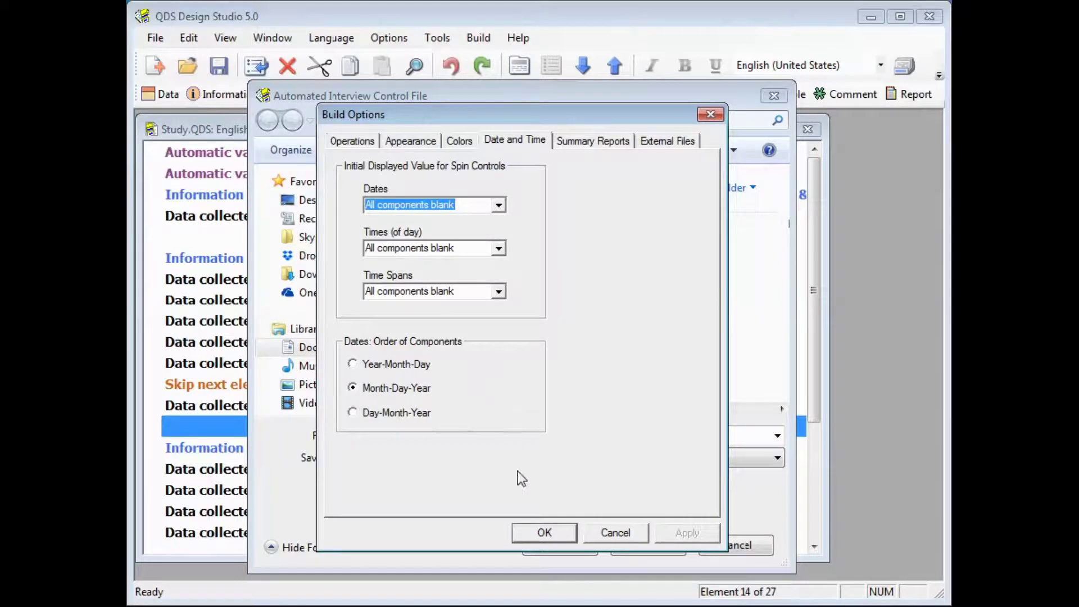
{"action": "left_click", "coordinate": [543, 533]}
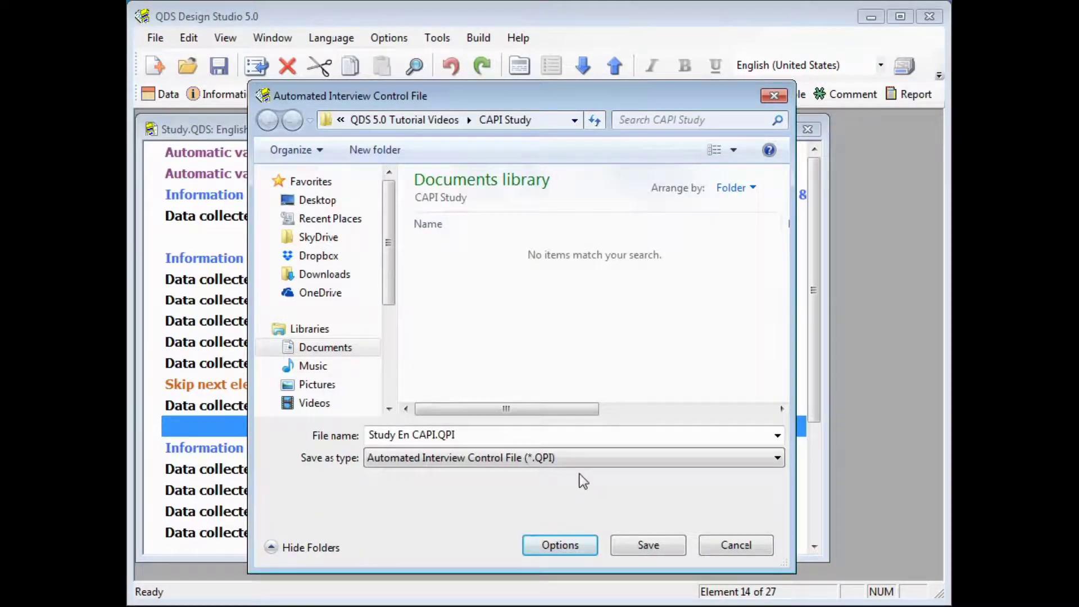
{"action": "left_click", "coordinate": [643, 549]}
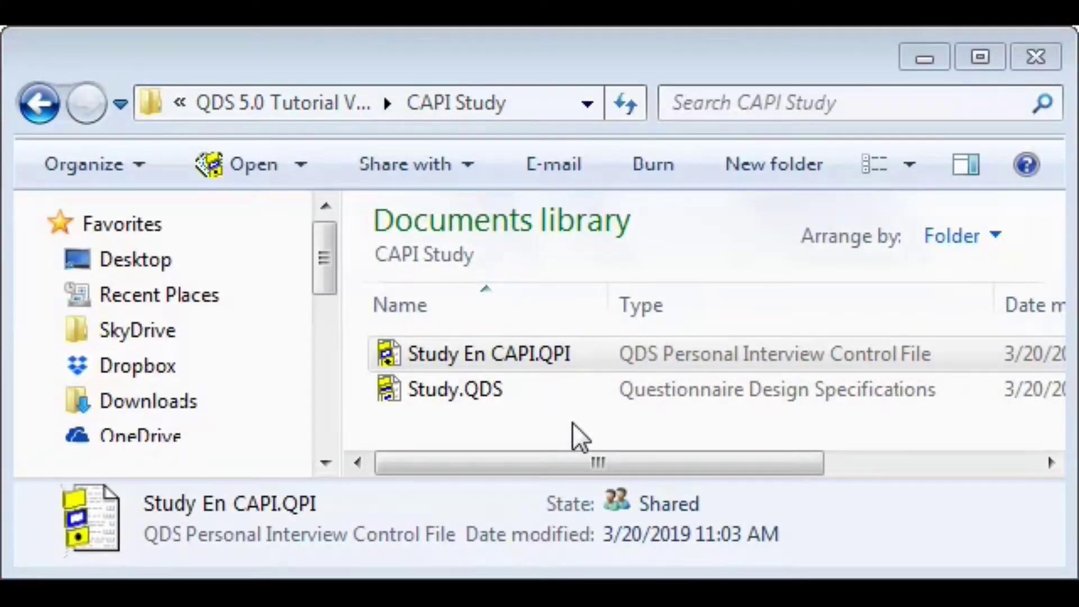
- Launch the interview from Study En CAPI.QPI in the file explorer and enter the participant's subject ID
{"action": "left_click", "coordinate": [825, 352]}
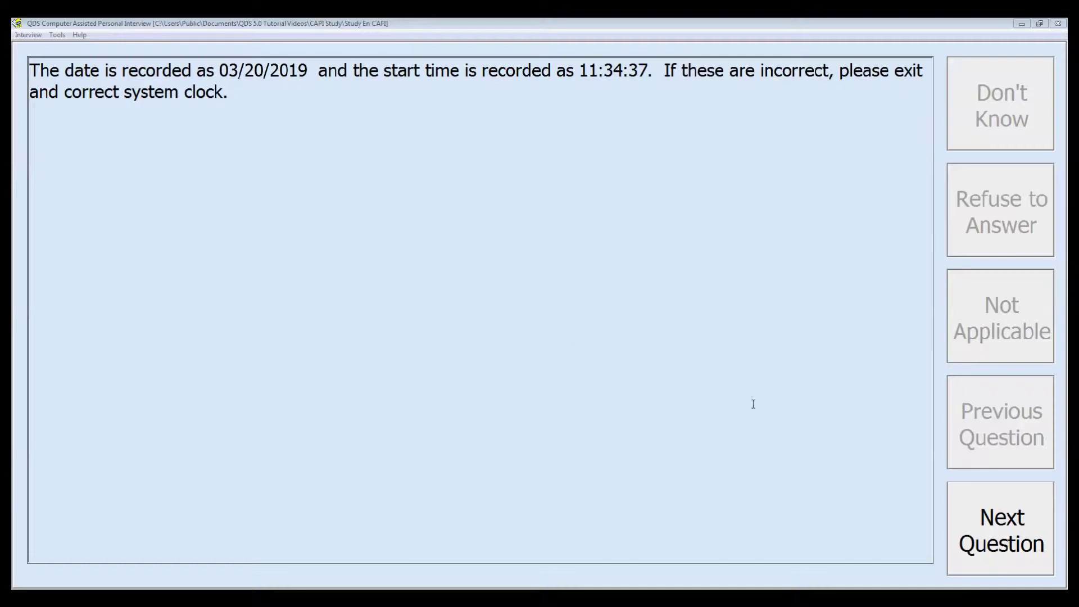
{"action": "left_click", "coordinate": [1025, 511]}
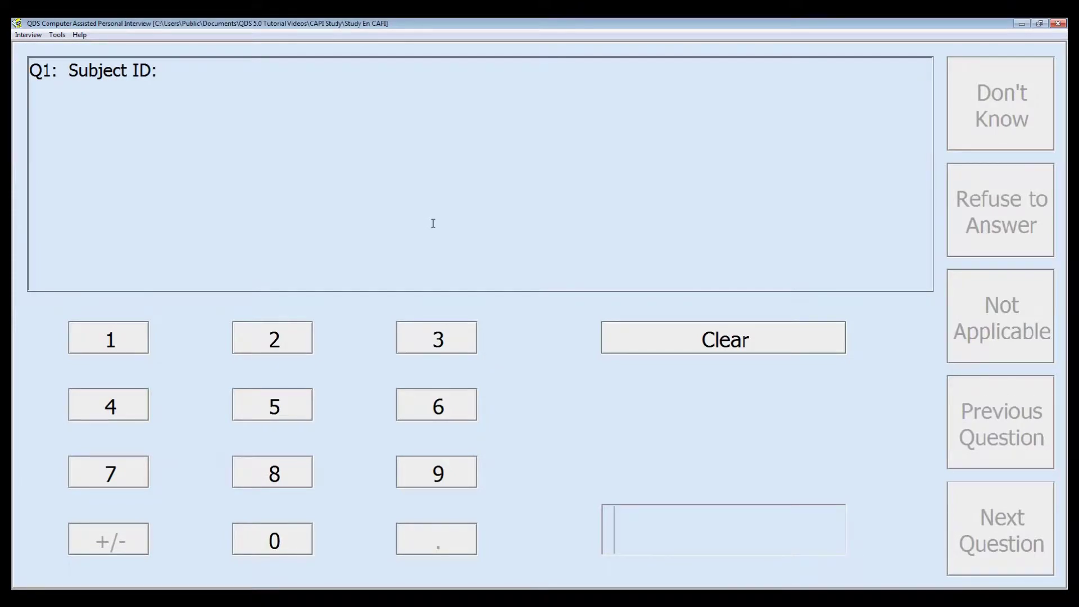
{"action": "left_click", "coordinate": [80, 328]}
{"action": "left_click", "coordinate": [80, 328]}
{"action": "left_click", "coordinate": [267, 337]}
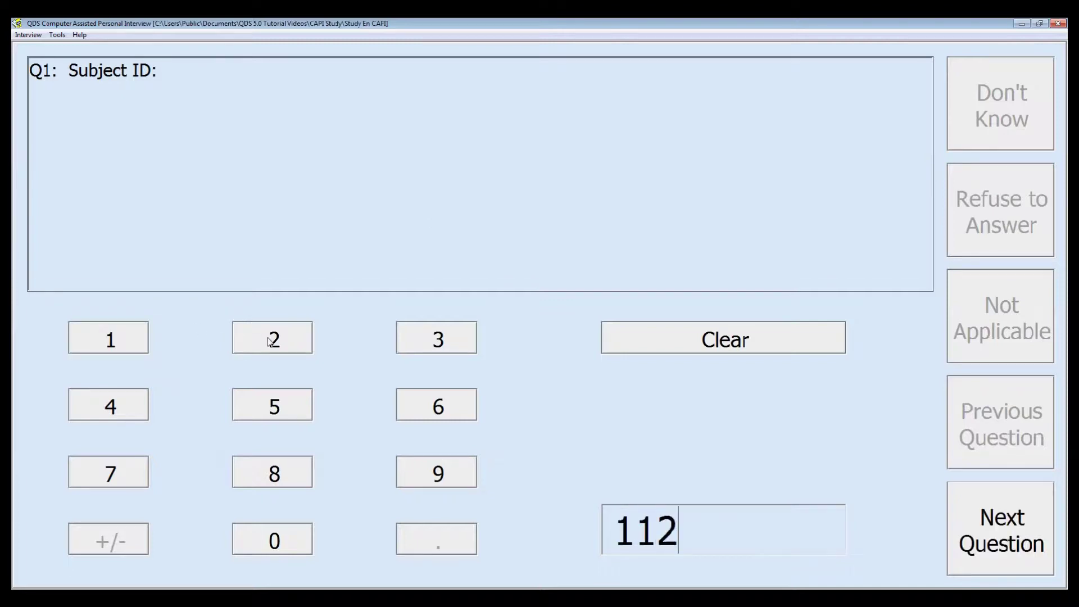
{"action": "left_click", "coordinate": [267, 337]}
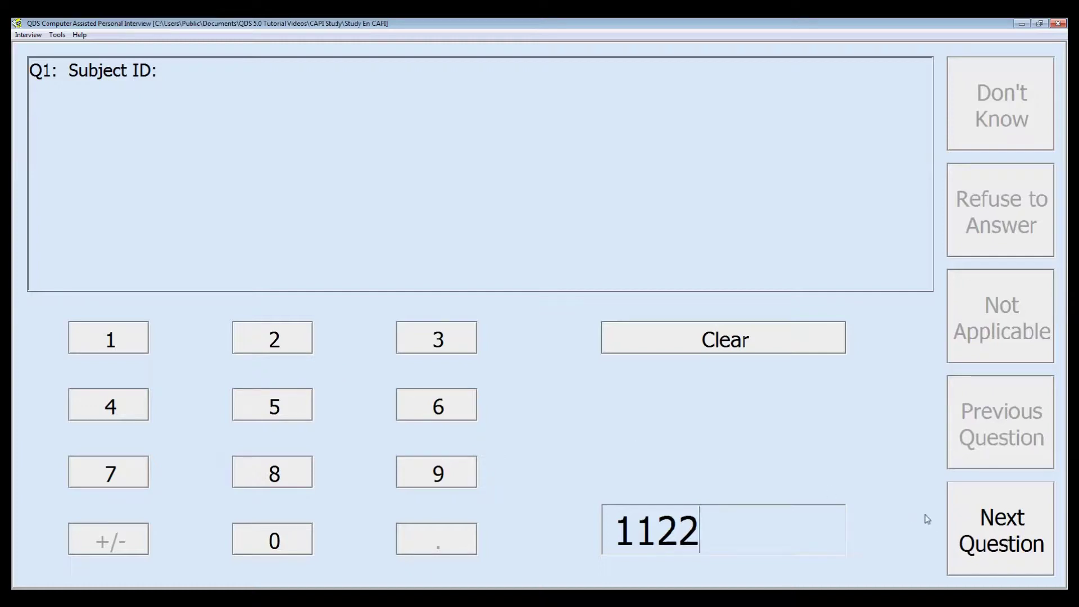
{"action": "left_click", "coordinate": [1028, 518]}
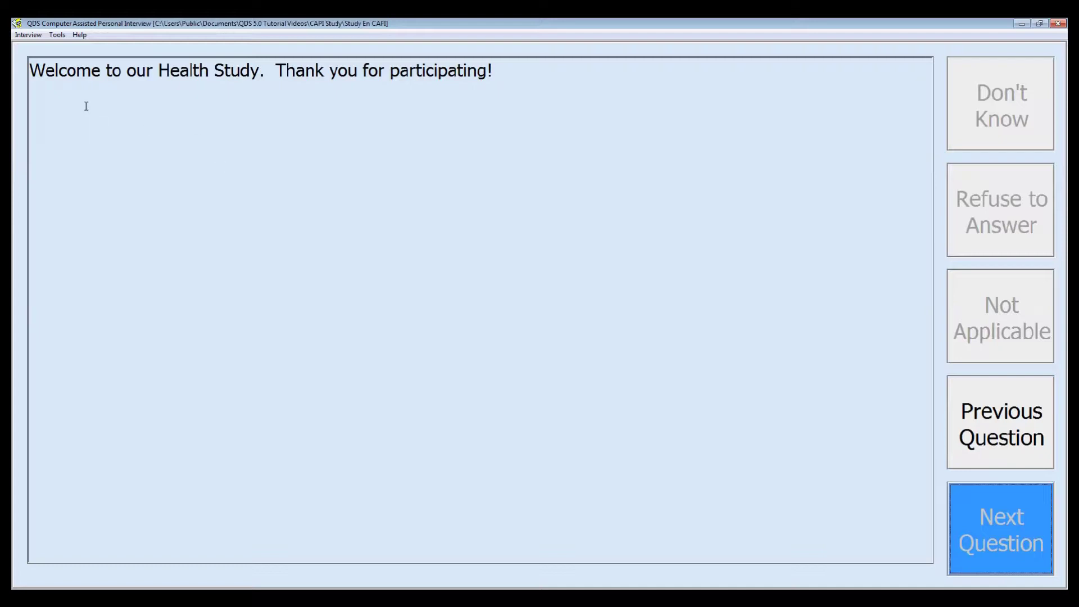
- Add the interviewer comment "test comment" to the welcome screen
{"action": "left_click", "coordinate": [32, 36]}
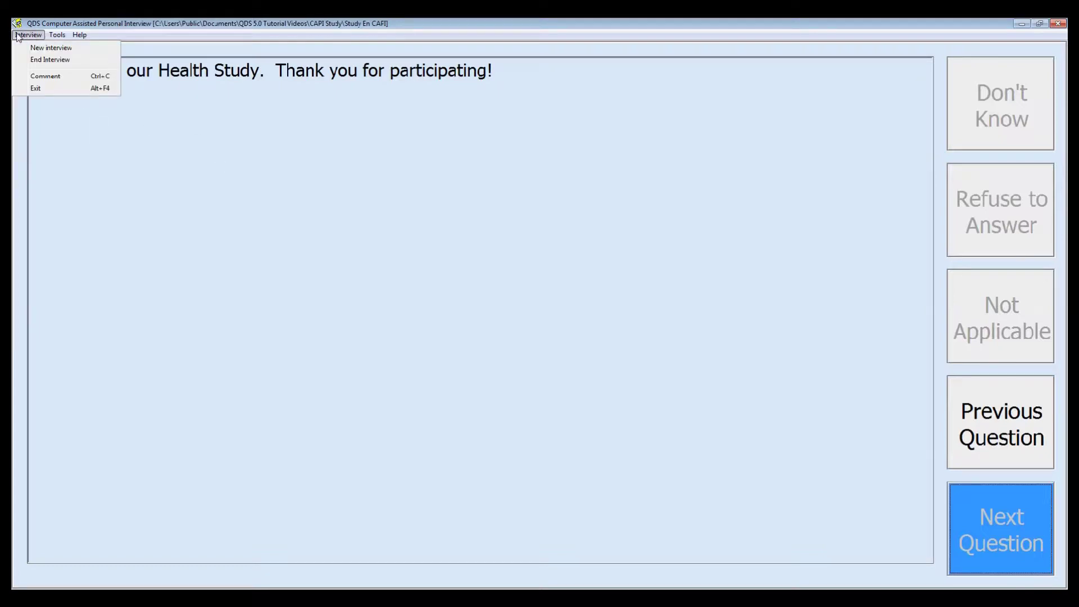
{"action": "left_click", "coordinate": [76, 78]}
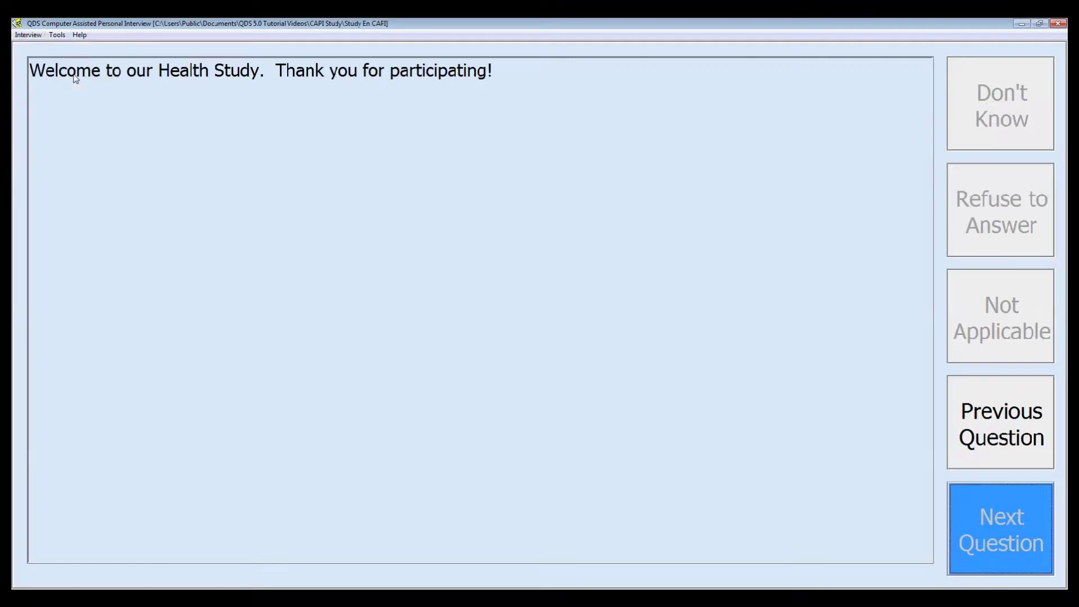
{"action": "left_click_drag", "start_coordinate": [503, 233], "coordinate": [438, 197]}
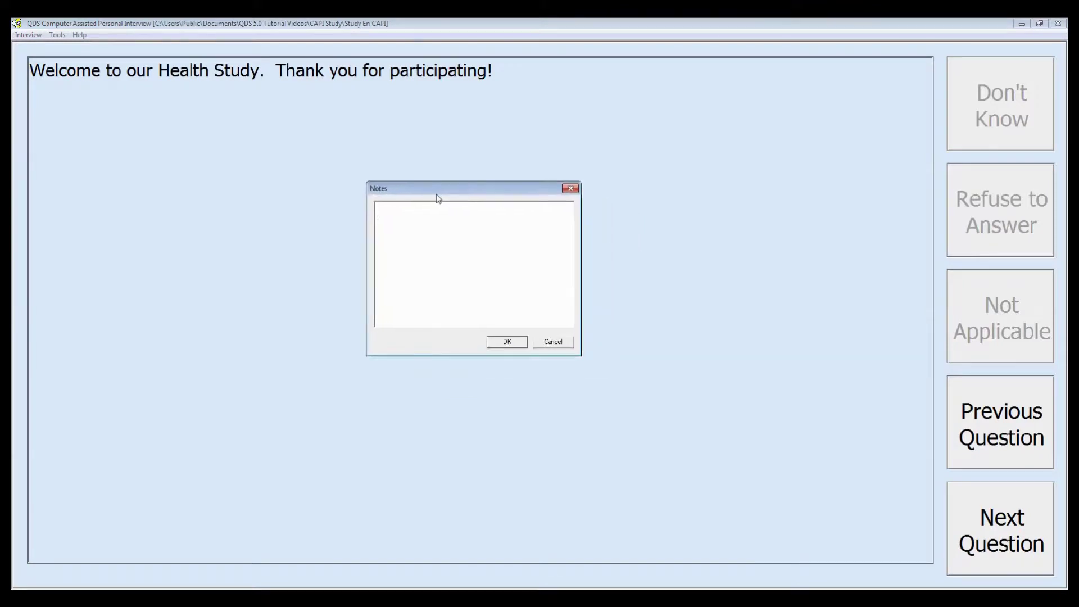
{"action": "type", "text": "test comment"}
{"action": "left_click", "coordinate": [513, 342]}
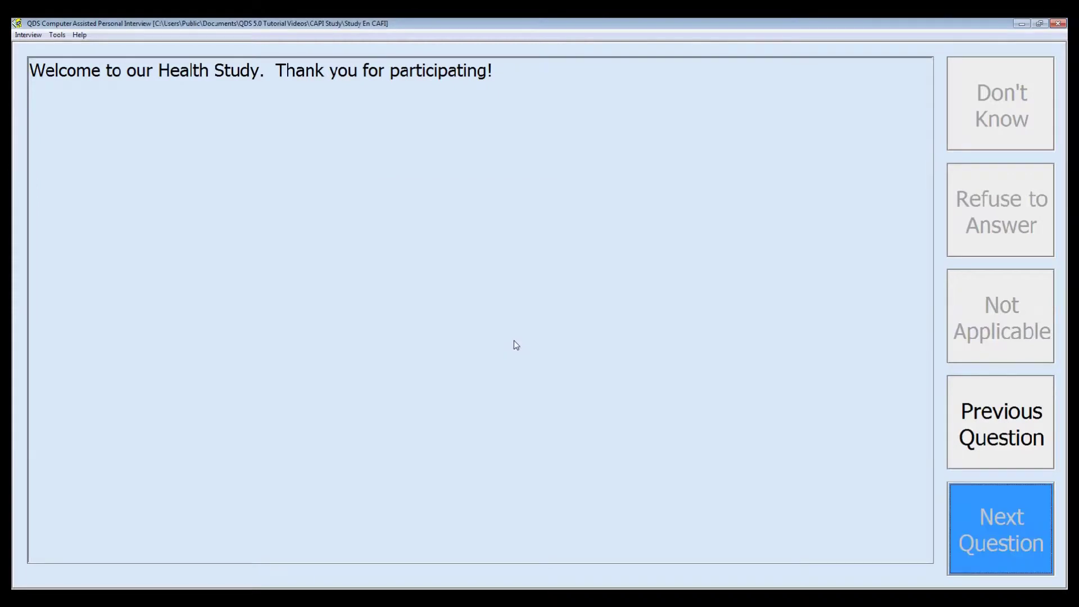
- Review the interview's option for automatic probe display and the available help commands
{"action": "left_click", "coordinate": [58, 35]}
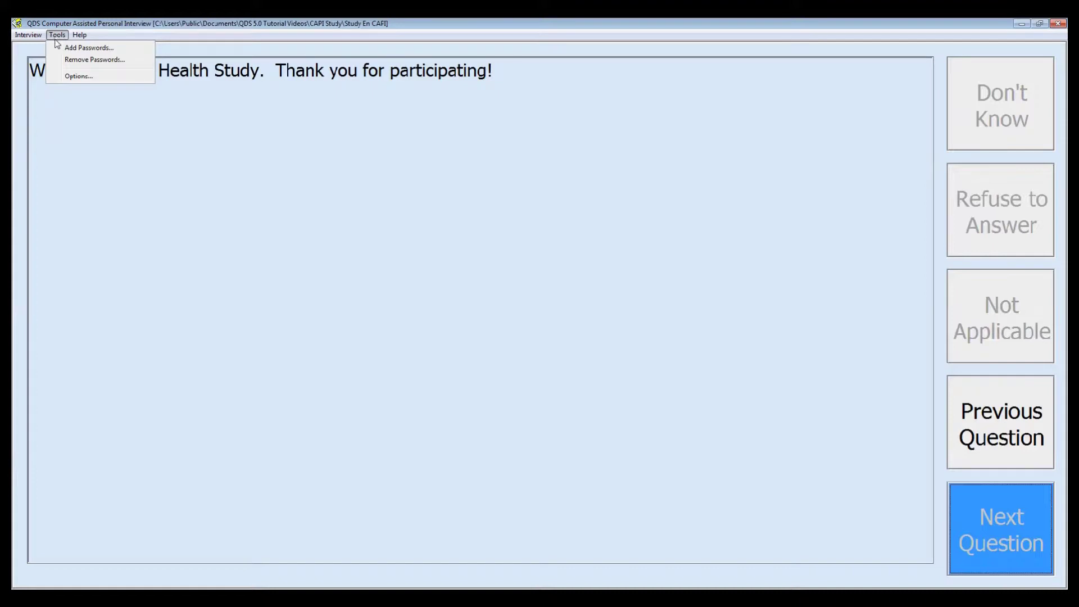
{"action": "left_click", "coordinate": [94, 80]}
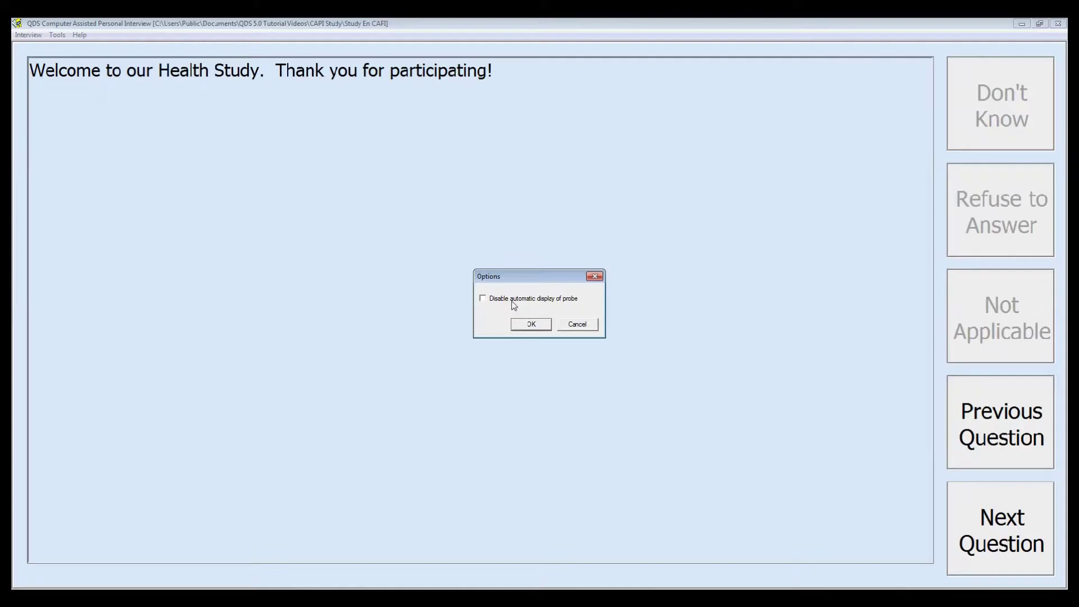
{"action": "left_click", "coordinate": [568, 325]}
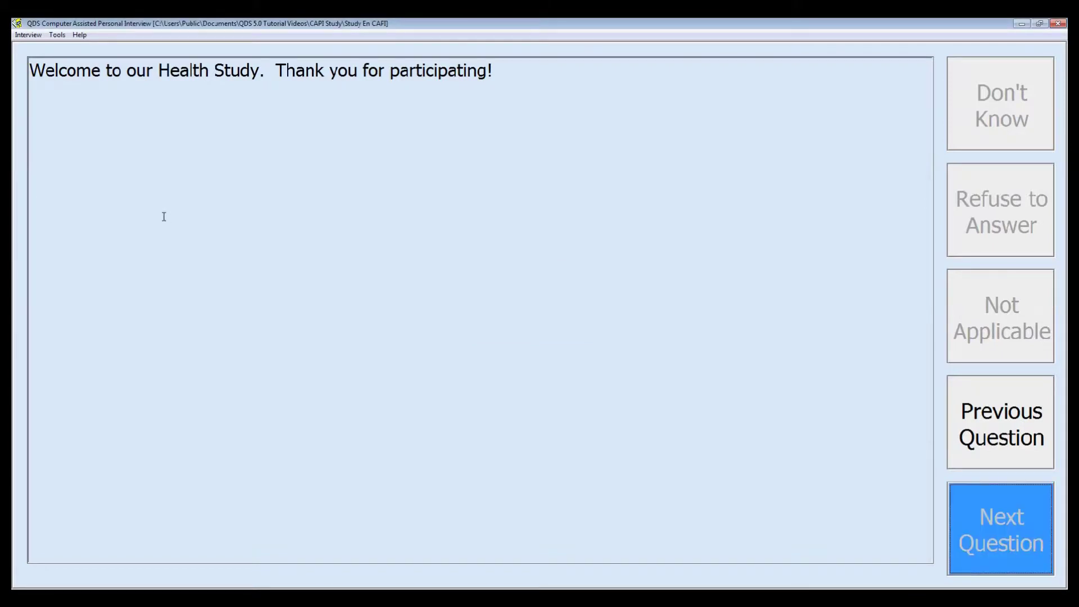
{"action": "left_click", "coordinate": [80, 35]}
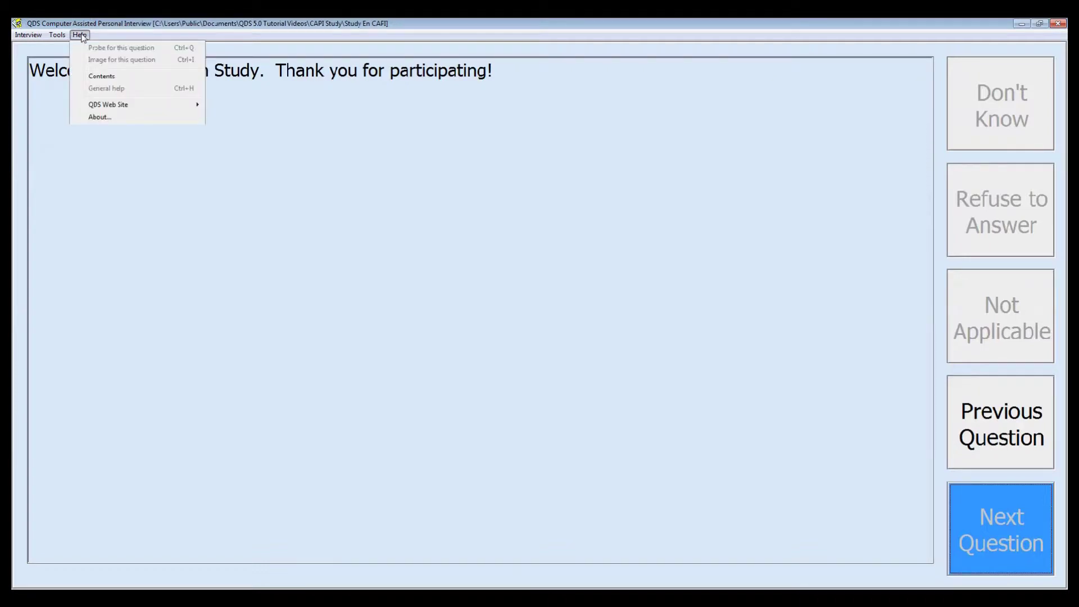
{"action": "left_click", "coordinate": [321, 162]}
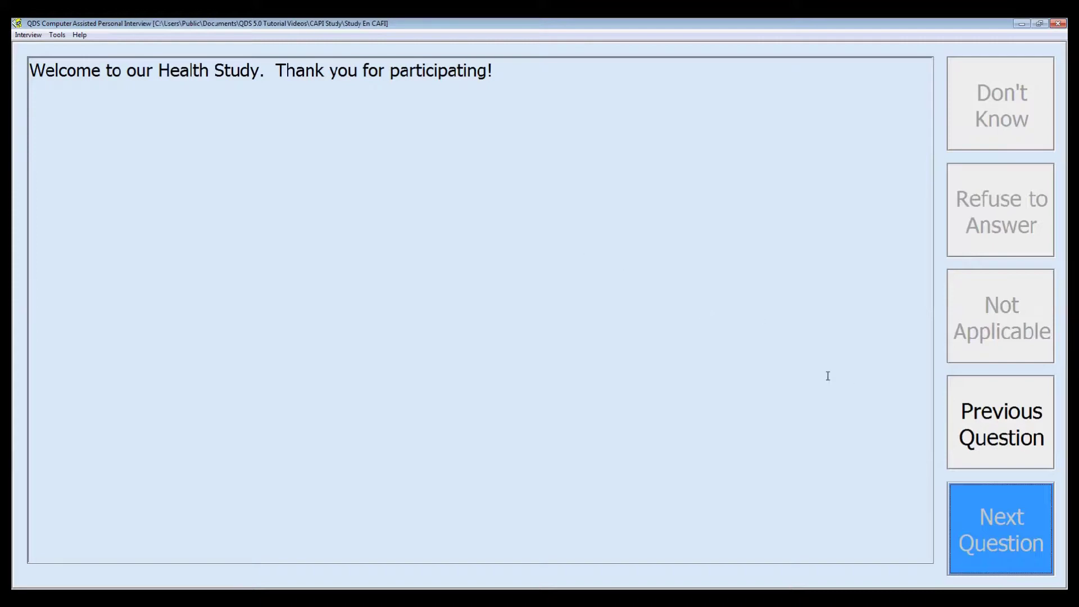
- Continue past the welcome screen and answer the gender question with Female
{"action": "left_click", "coordinate": [998, 523]}
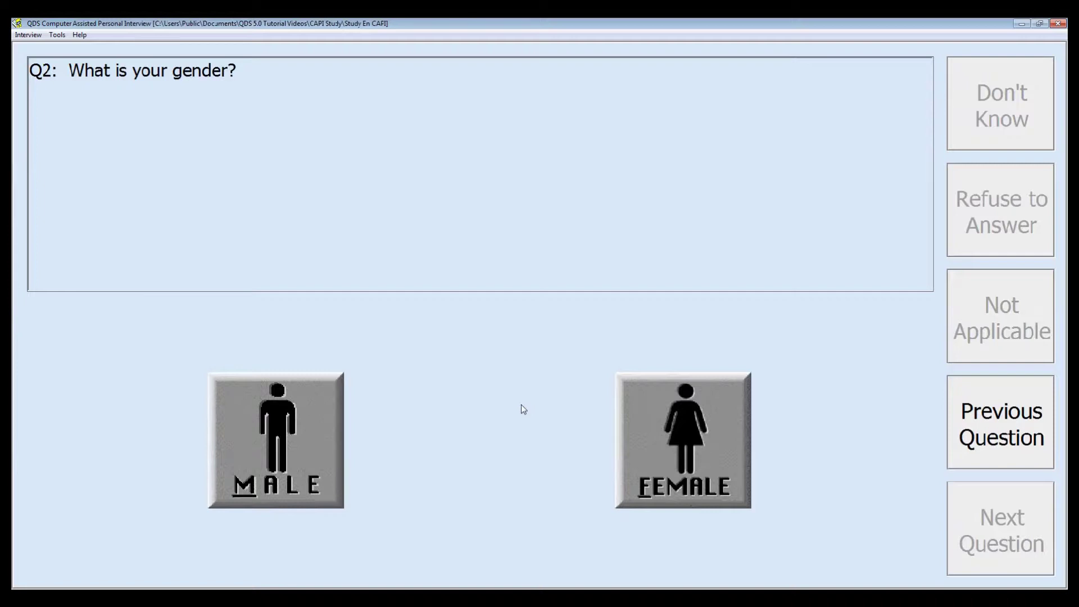
{"action": "left_click", "coordinate": [663, 413]}
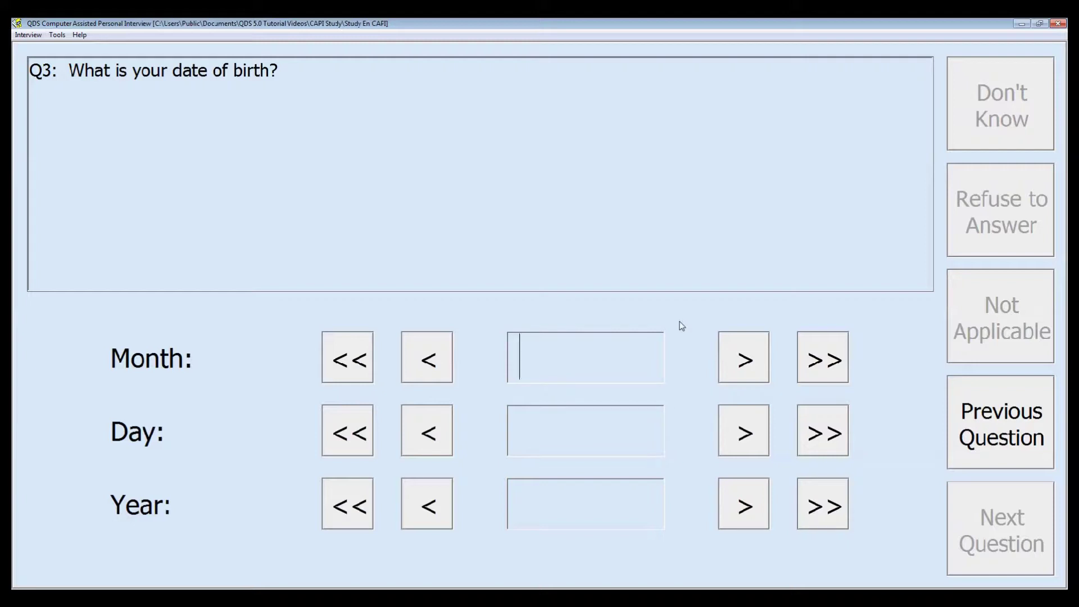
- Fill in the month, day and year of the participant's date of birth and continue to the educational background question
{"action": "left_click", "coordinate": [739, 368]}
{"action": "left_click", "coordinate": [738, 367]}
{"action": "left_click", "coordinate": [739, 367]}
{"action": "left_click", "coordinate": [739, 367]}
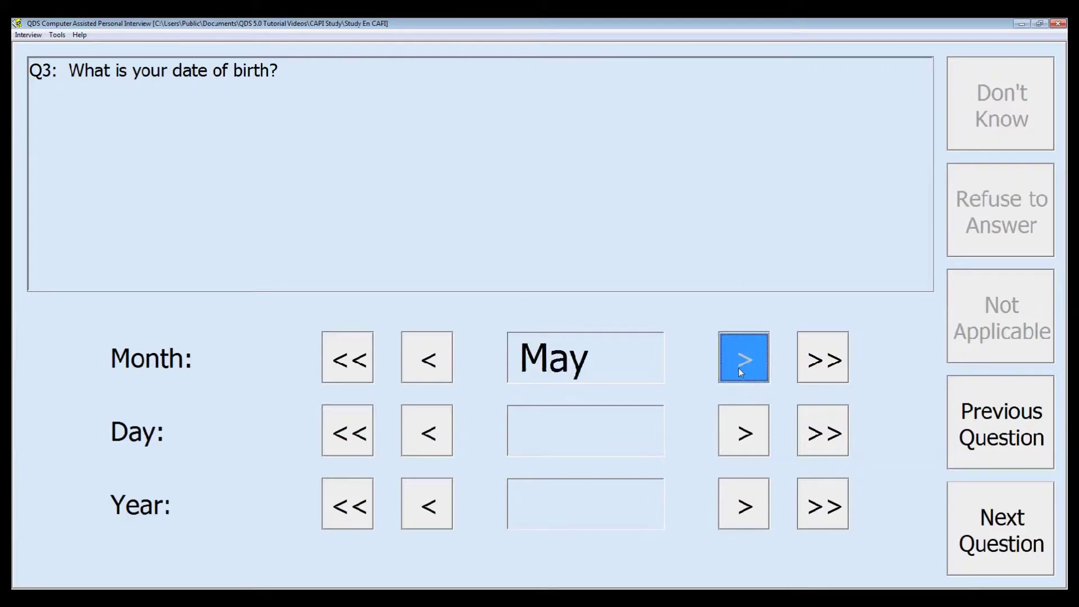
{"action": "left_click", "coordinate": [745, 430]}
{"action": "left_click", "coordinate": [745, 431]}
{"action": "left_click", "coordinate": [745, 430]}
{"action": "left_click", "coordinate": [745, 430]}
{"action": "left_click", "coordinate": [745, 430]}
{"action": "left_click", "coordinate": [745, 431]}
{"action": "left_click", "coordinate": [746, 430]}
{"action": "left_click", "coordinate": [838, 504]}
{"action": "left_click", "coordinate": [829, 504]}
{"action": "left_click", "coordinate": [828, 504]}
{"action": "left_click", "coordinate": [828, 504]}
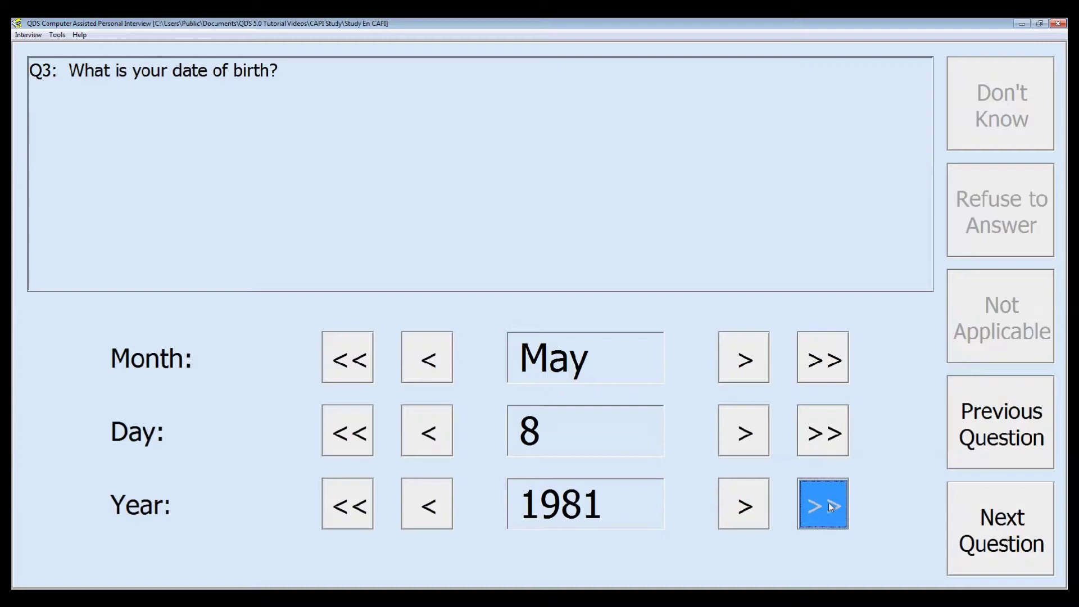
{"action": "left_click", "coordinate": [833, 515]}
{"action": "left_click", "coordinate": [835, 518]}
{"action": "left_click", "coordinate": [425, 509]}
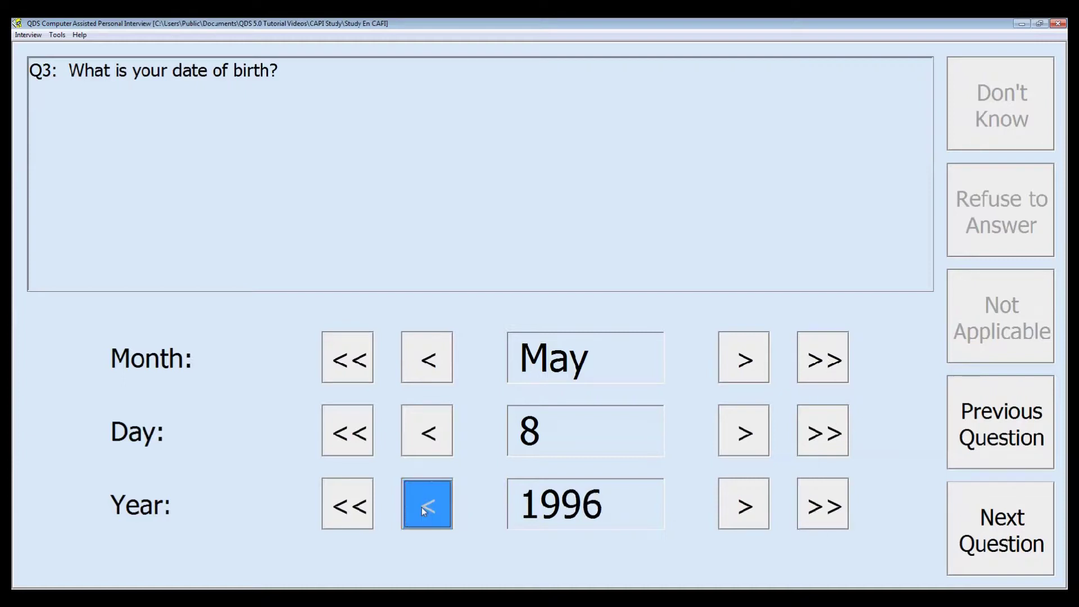
{"action": "left_click", "coordinate": [1008, 554]}
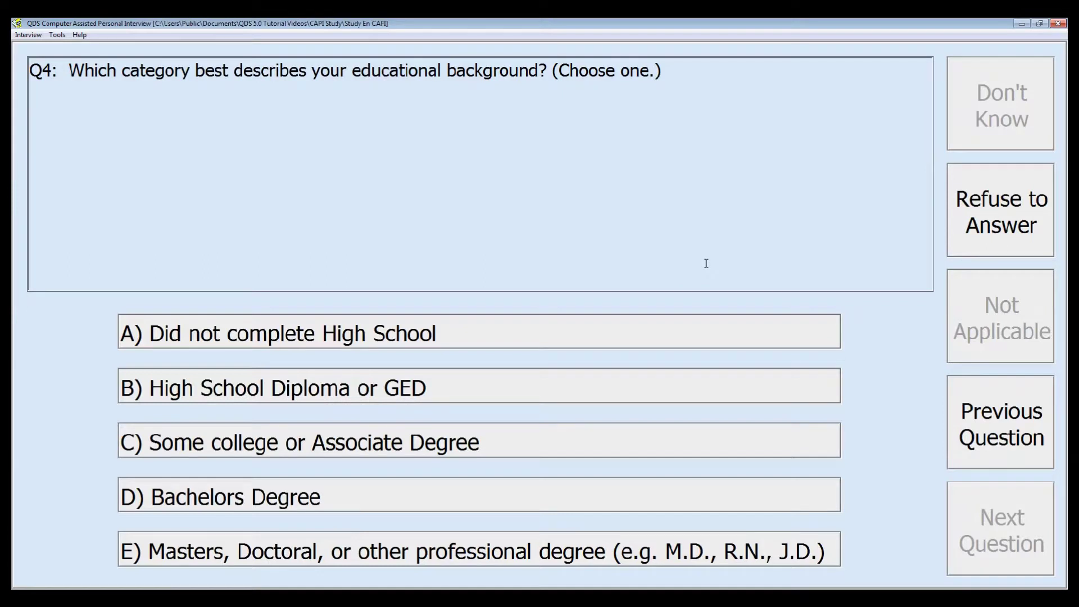
- Answer the educational background question with "Some college or Associate Degree" and the state of birth question with WY
{"action": "left_click", "coordinate": [459, 444]}
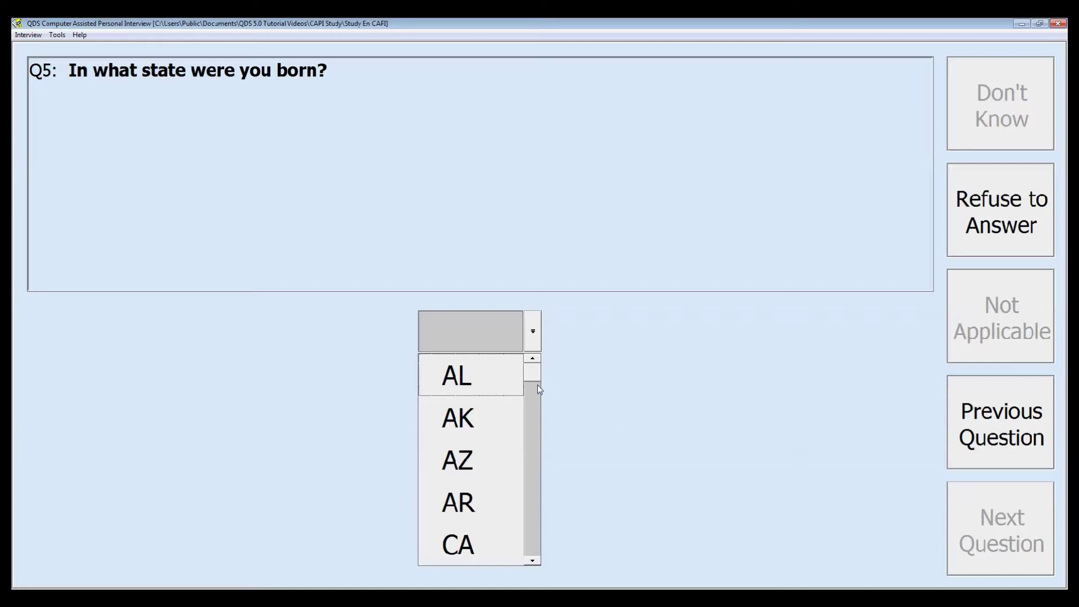
{"action": "left_click_drag", "start_coordinate": [536, 374], "coordinate": [537, 453]}
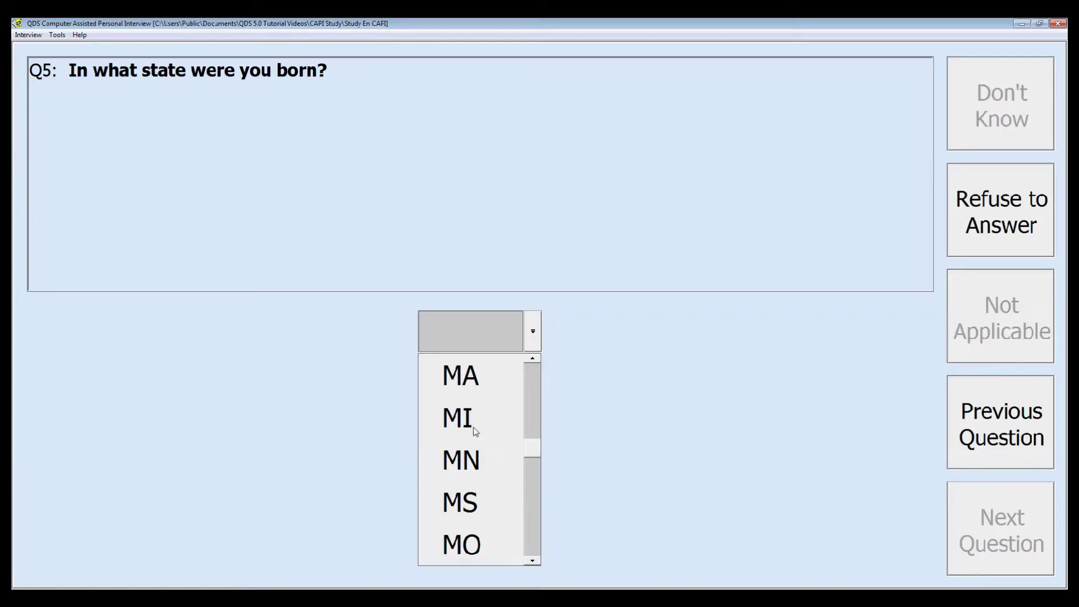
{"action": "left_click", "coordinate": [461, 376]}
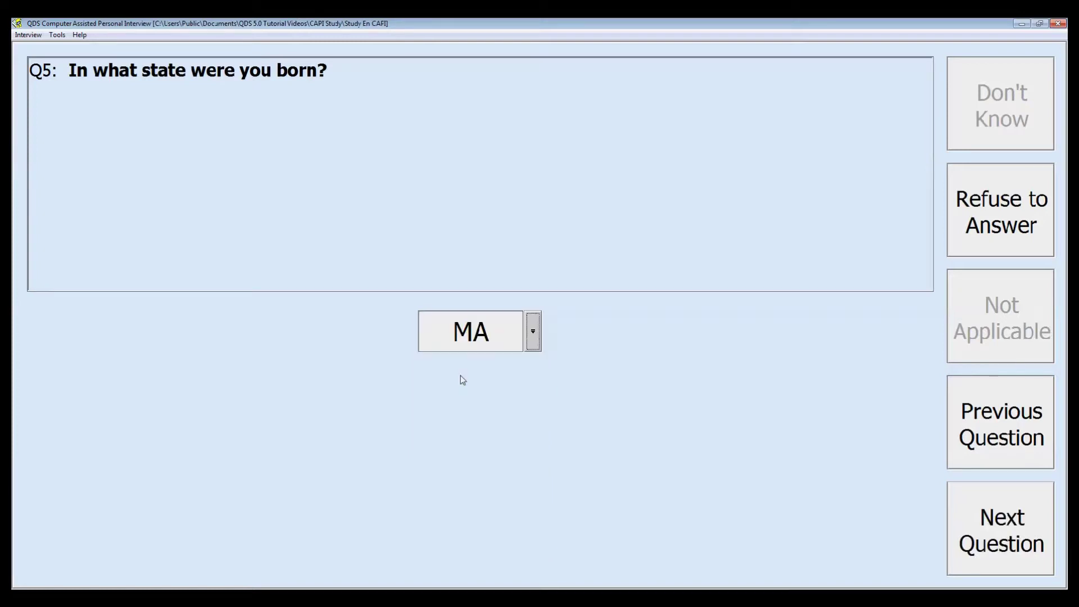
{"action": "left_click", "coordinate": [534, 335]}
{"action": "left_click_drag", "start_coordinate": [532, 446], "coordinate": [545, 541]}
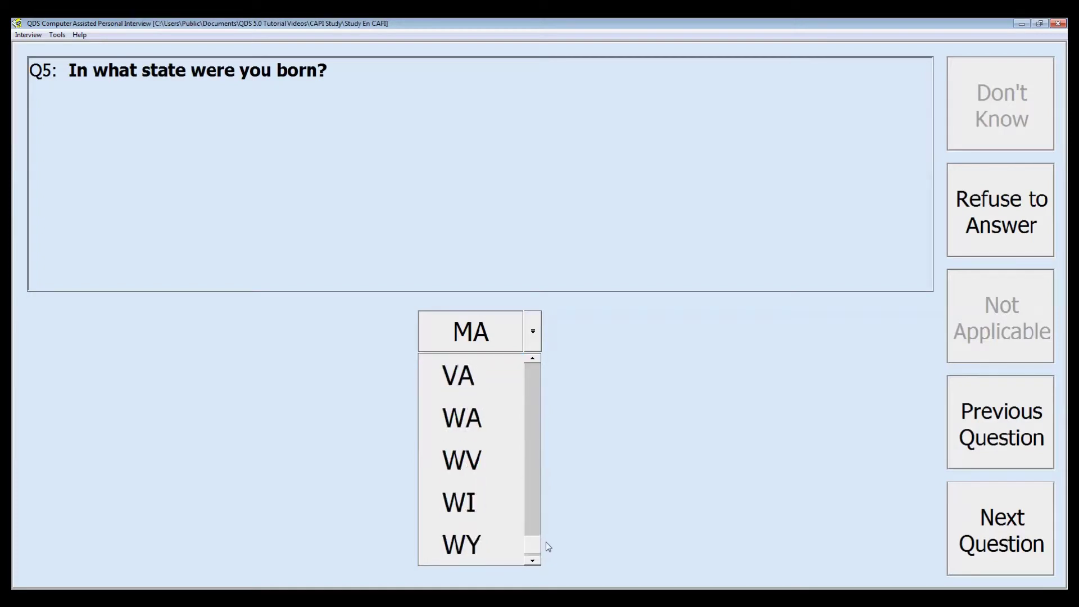
{"action": "left_click", "coordinate": [458, 545]}
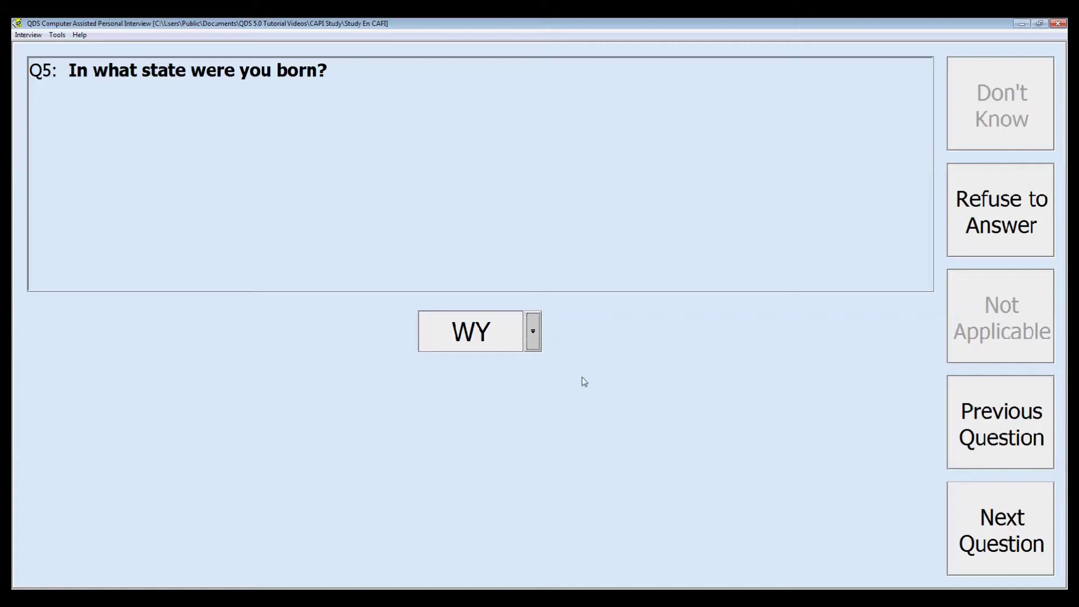
{"action": "left_click", "coordinate": [1000, 531]}
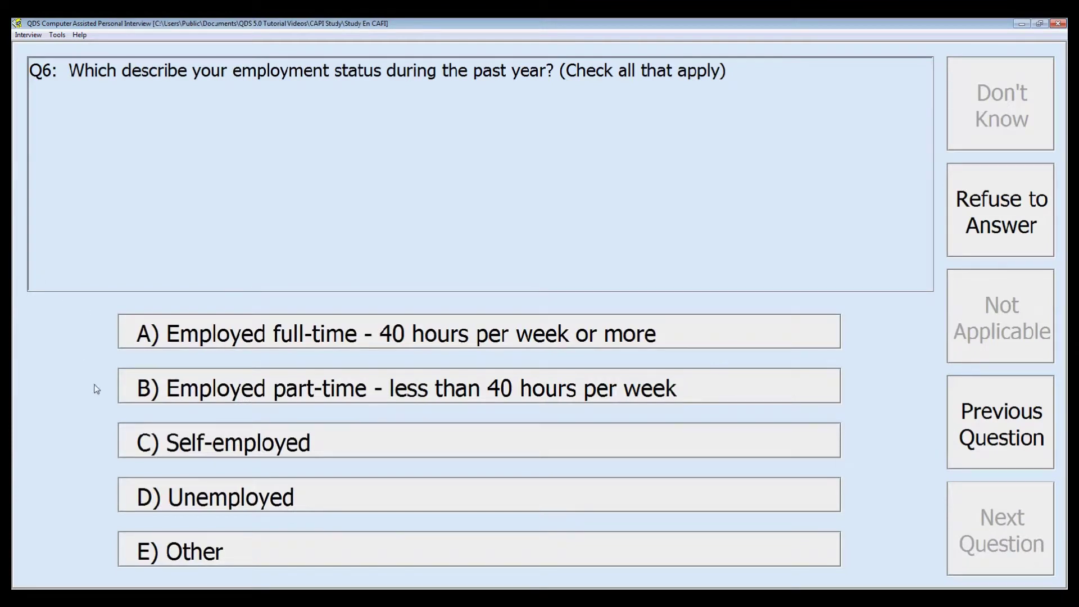
- Answer the employment status question with full-time, part-time, self-employed and Other, and specify "other" as the other employment
{"action": "left_click", "coordinate": [589, 388]}
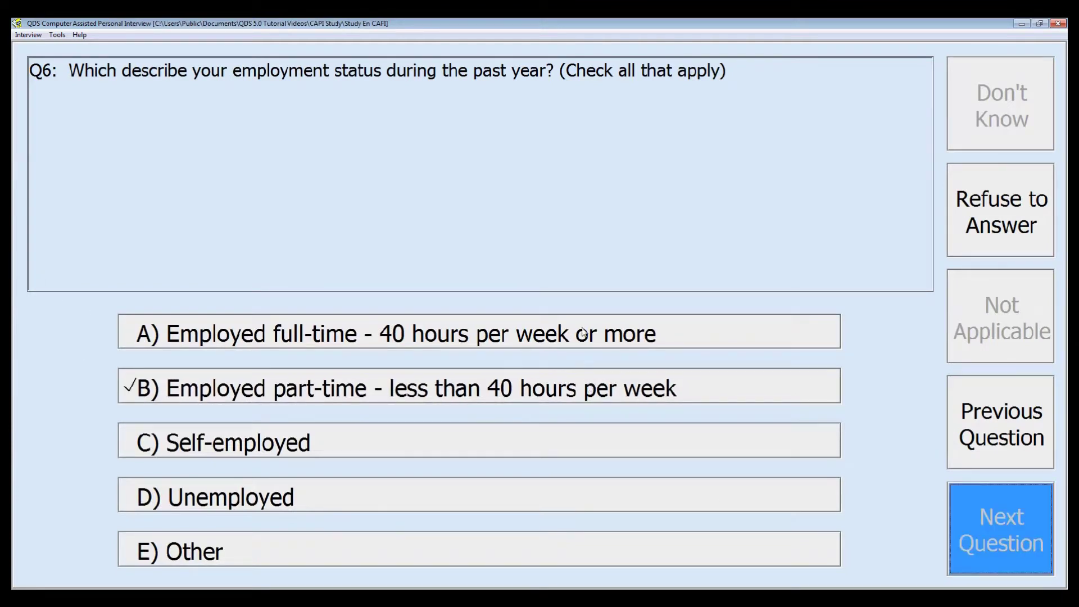
{"action": "left_click", "coordinate": [583, 325]}
{"action": "left_click", "coordinate": [577, 442]}
{"action": "left_click", "coordinate": [567, 556]}
{"action": "left_click", "coordinate": [975, 527]}
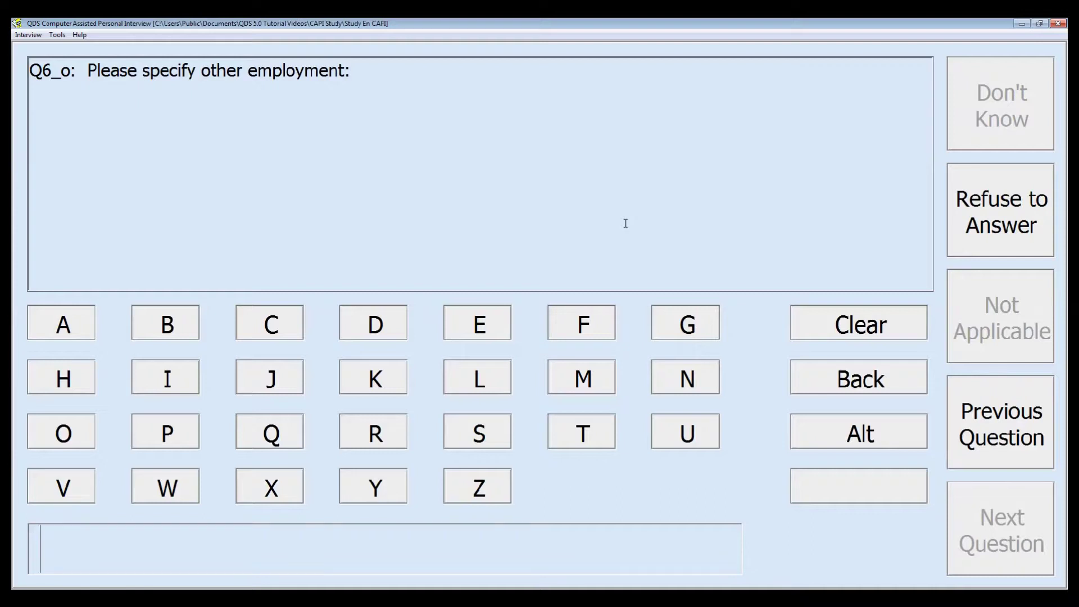
{"action": "type", "text": "other"}
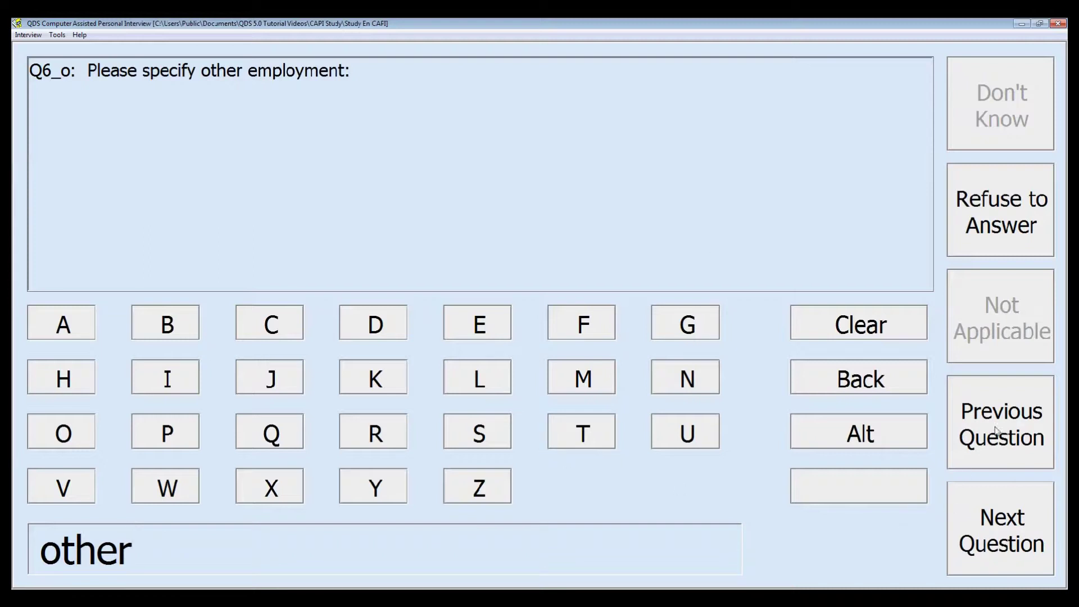
- Return to the employment status question, remove the Other answer, and continue past the health section introduction
{"action": "left_click", "coordinate": [1000, 426]}
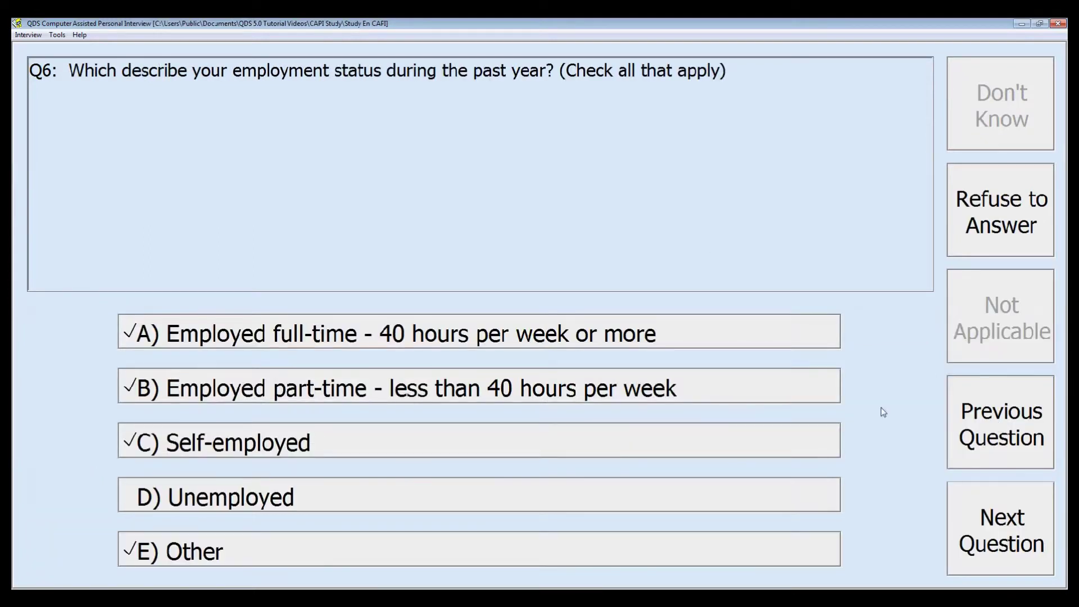
{"action": "left_click", "coordinate": [279, 546]}
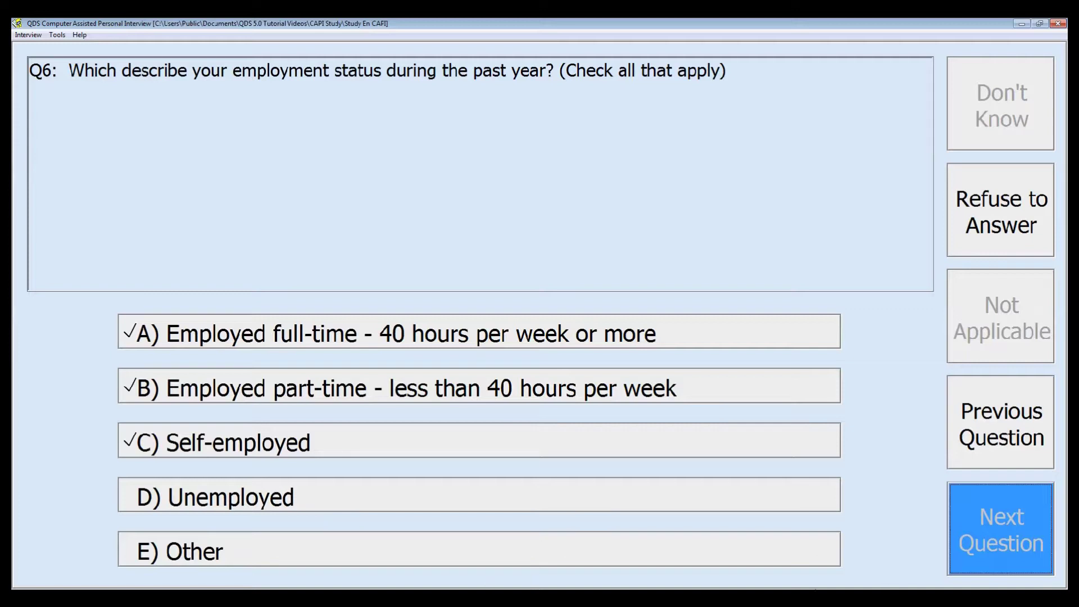
{"action": "left_click", "coordinate": [985, 544]}
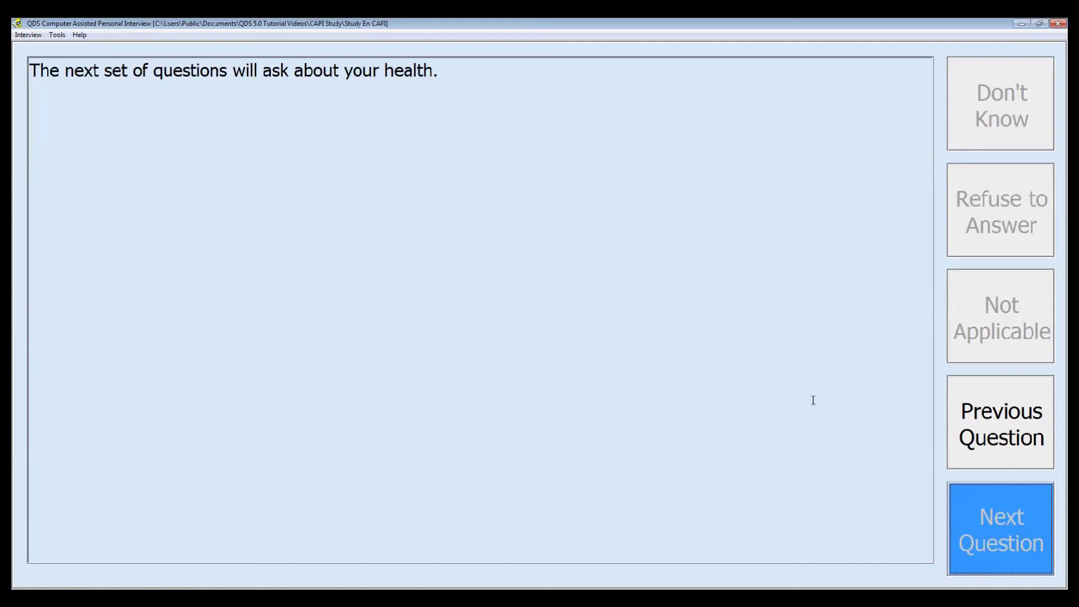
{"action": "left_click", "coordinate": [1008, 531]}
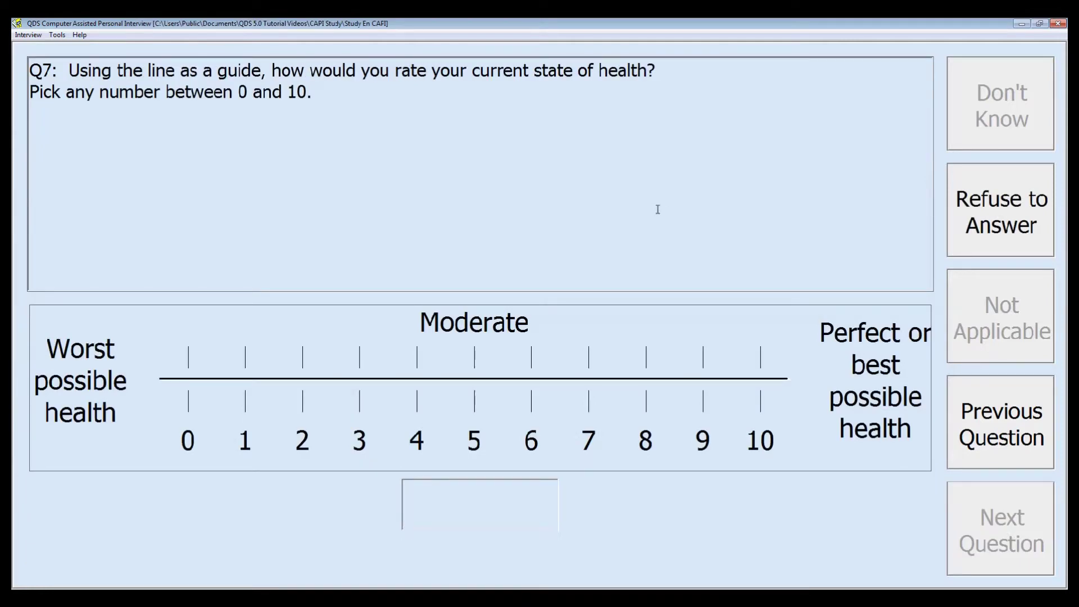
- Try ratings 7 and 4 on the current health scale, settle on 5, and continue to the exercise ranking question
{"action": "left_click", "coordinate": [601, 395]}
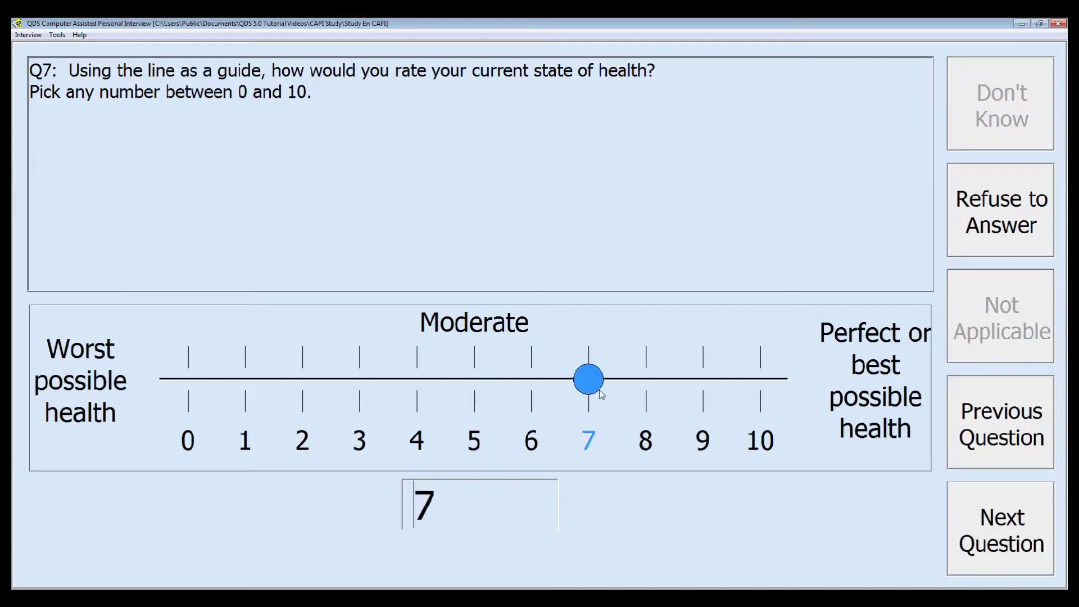
{"action": "left_click", "coordinate": [427, 380]}
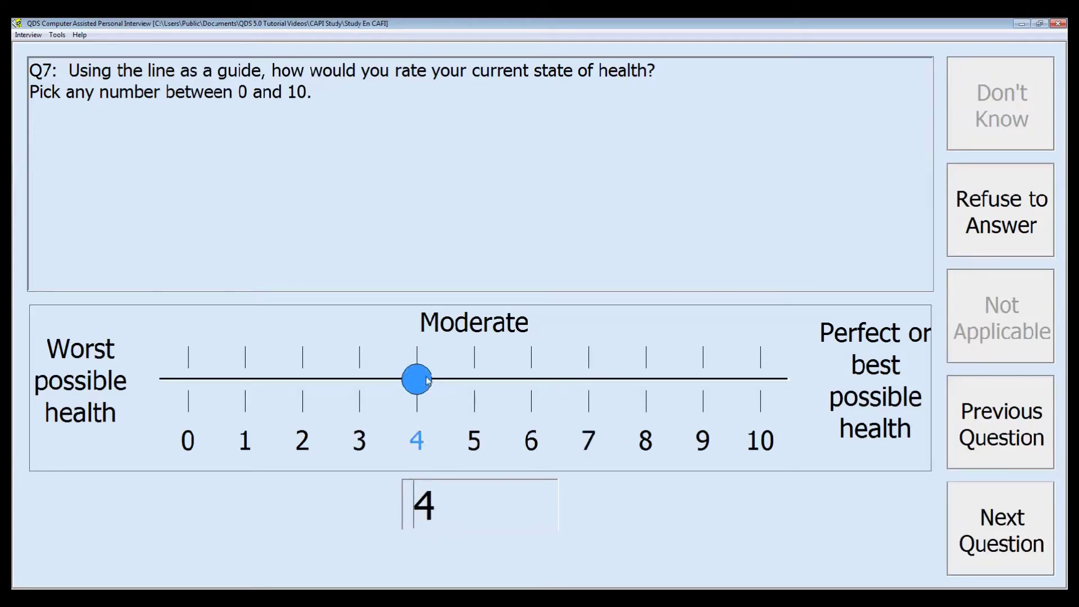
{"action": "left_click", "coordinate": [484, 383]}
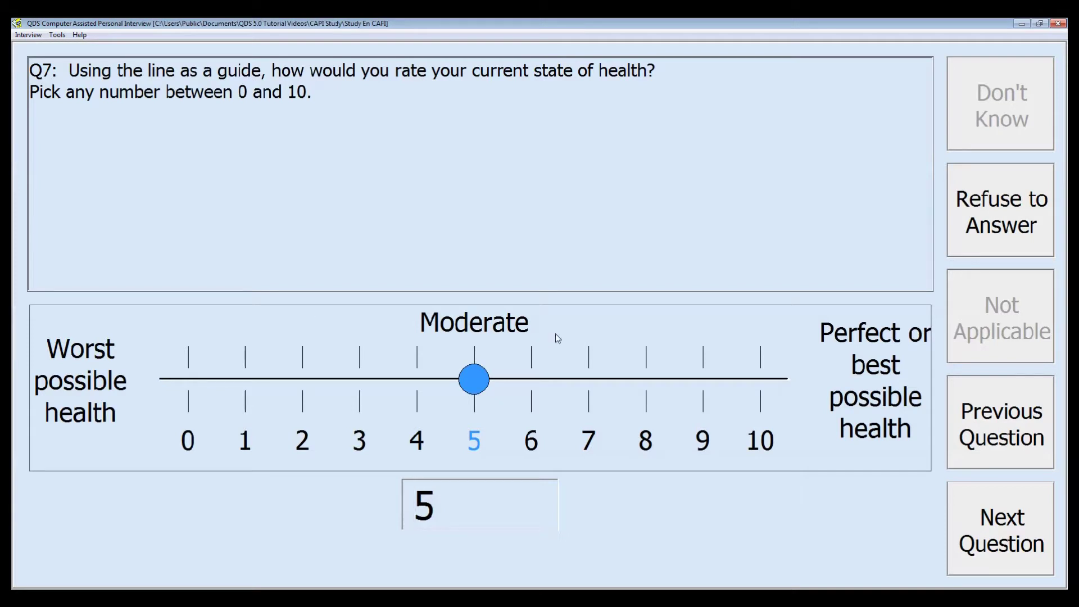
{"action": "left_click", "coordinate": [1030, 524]}
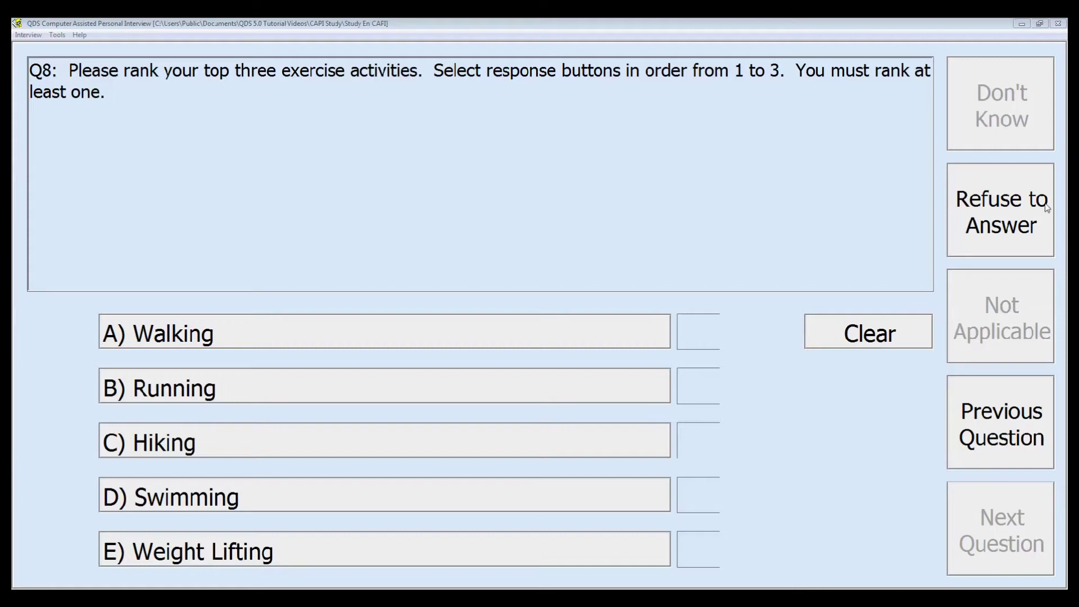
- Rank Running first, Hiking second and Weight Lifting third among the exercise activities
{"action": "left_click", "coordinate": [447, 391]}
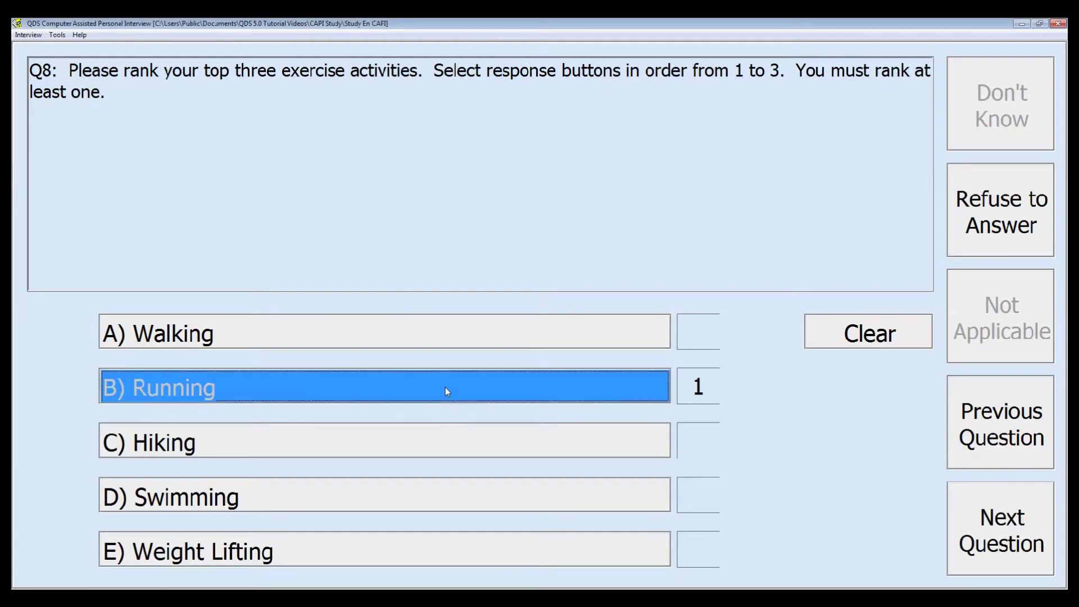
{"action": "left_click", "coordinate": [436, 446]}
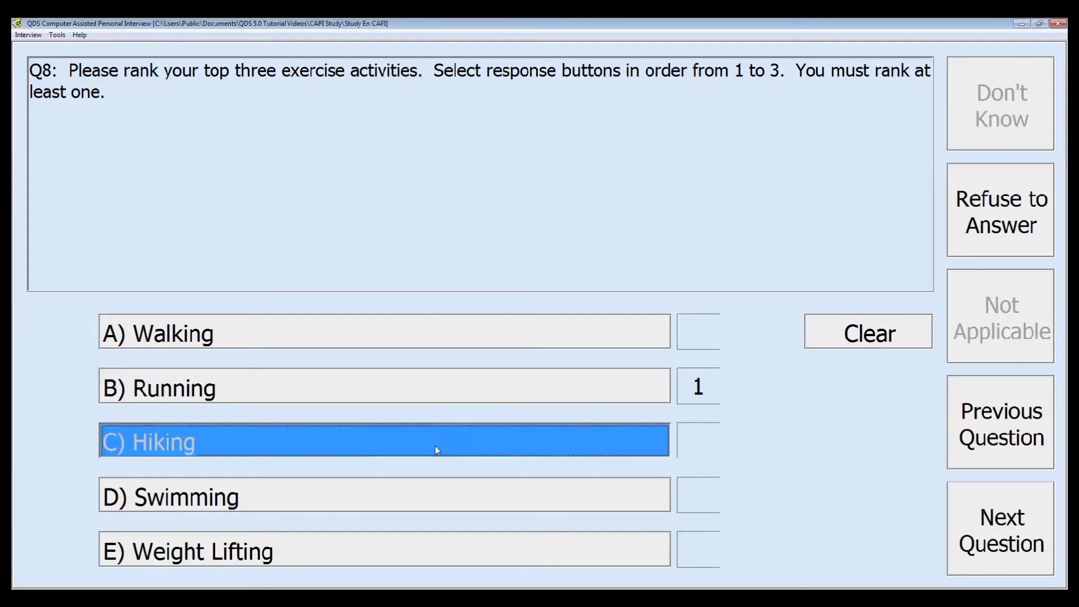
{"action": "left_click", "coordinate": [455, 554]}
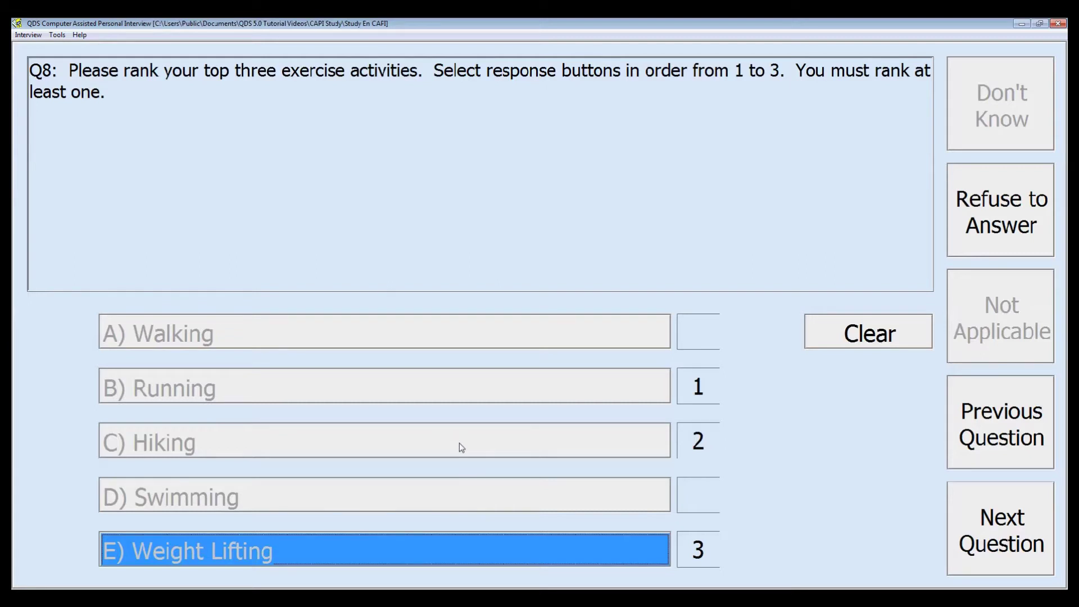
- Clear the exercise ranking and rank Running first, Walking second and Hiking third instead
{"action": "left_click", "coordinate": [881, 336]}
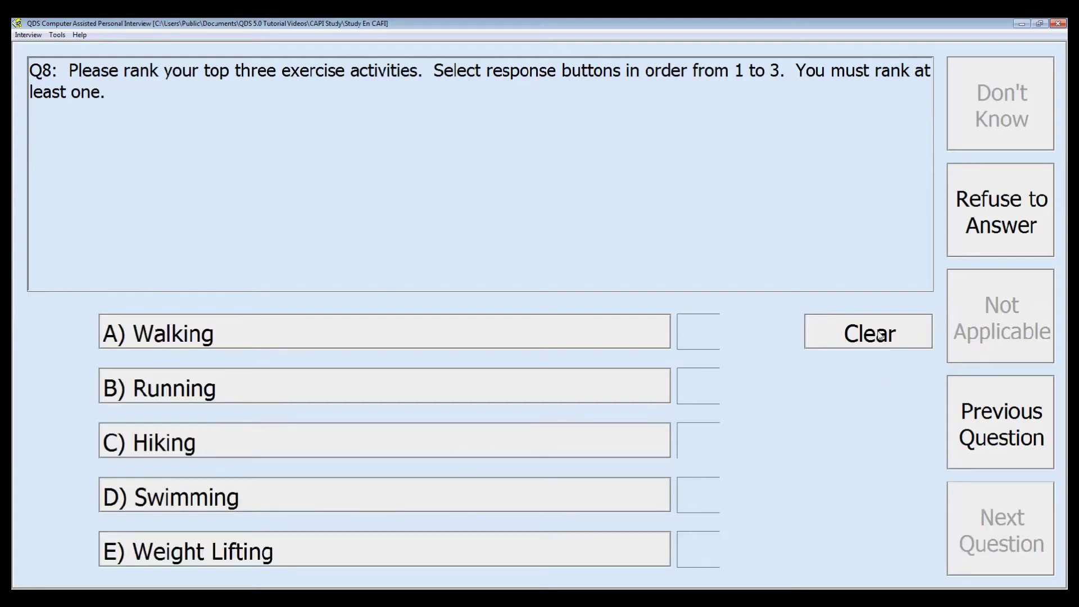
{"action": "left_click", "coordinate": [440, 383]}
{"action": "left_click", "coordinate": [431, 333]}
{"action": "left_click", "coordinate": [440, 441]}
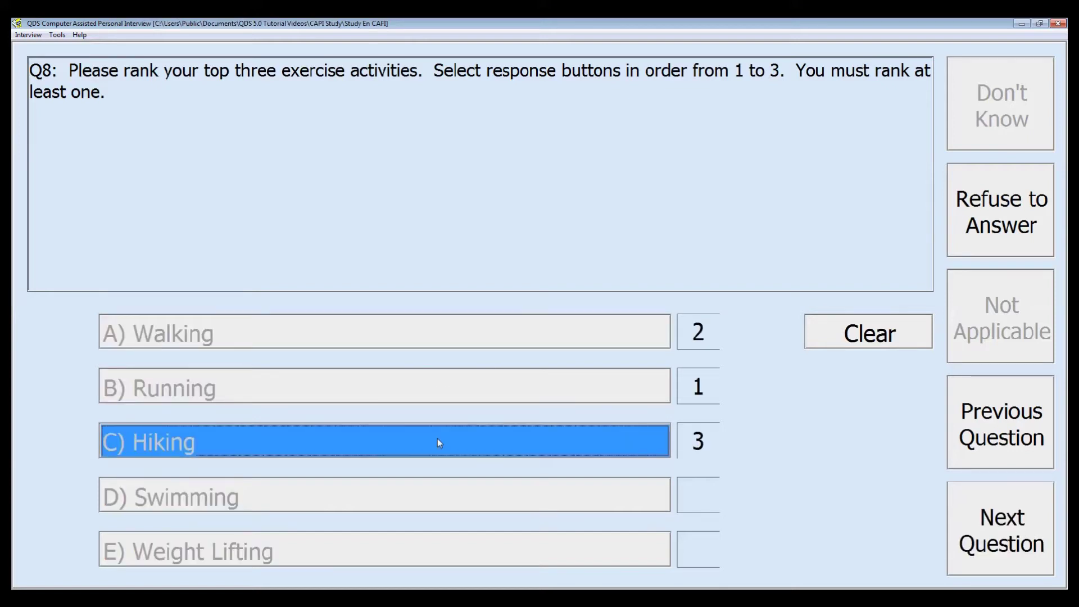
- Replace the Hiking and Walking ranks with Swimming as second and Weight Lifting as third
{"action": "left_click", "coordinate": [467, 440]}
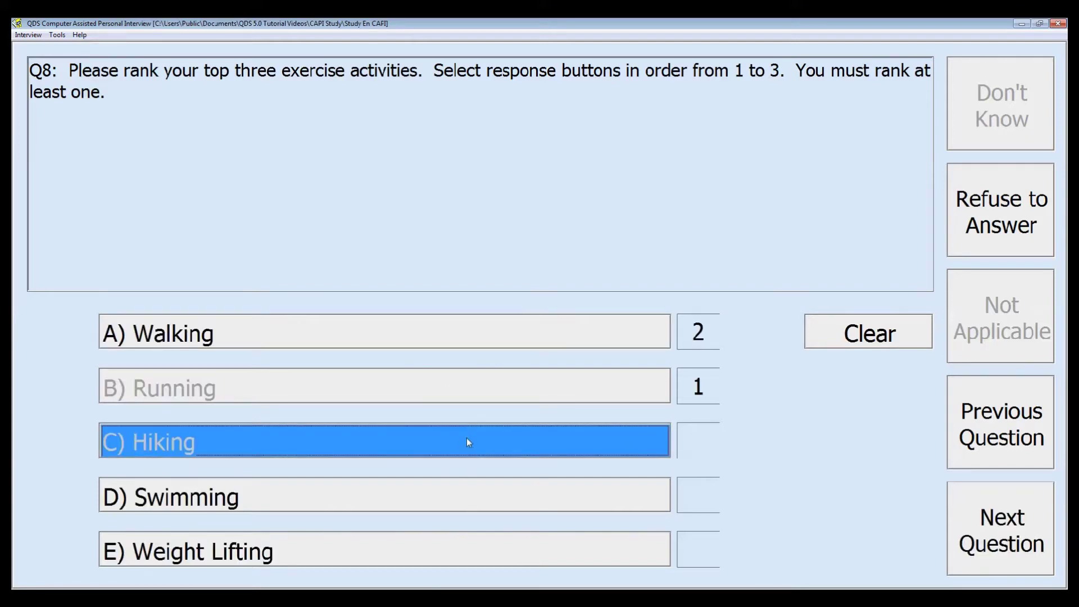
{"action": "left_click", "coordinate": [460, 338]}
{"action": "left_click", "coordinate": [465, 497]}
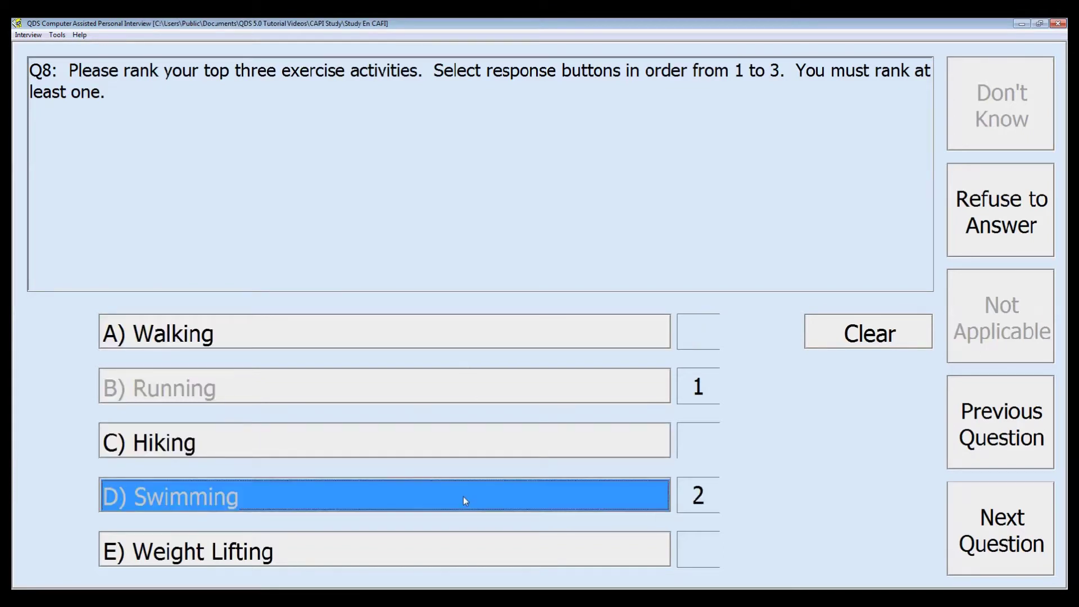
{"action": "left_click", "coordinate": [463, 552]}
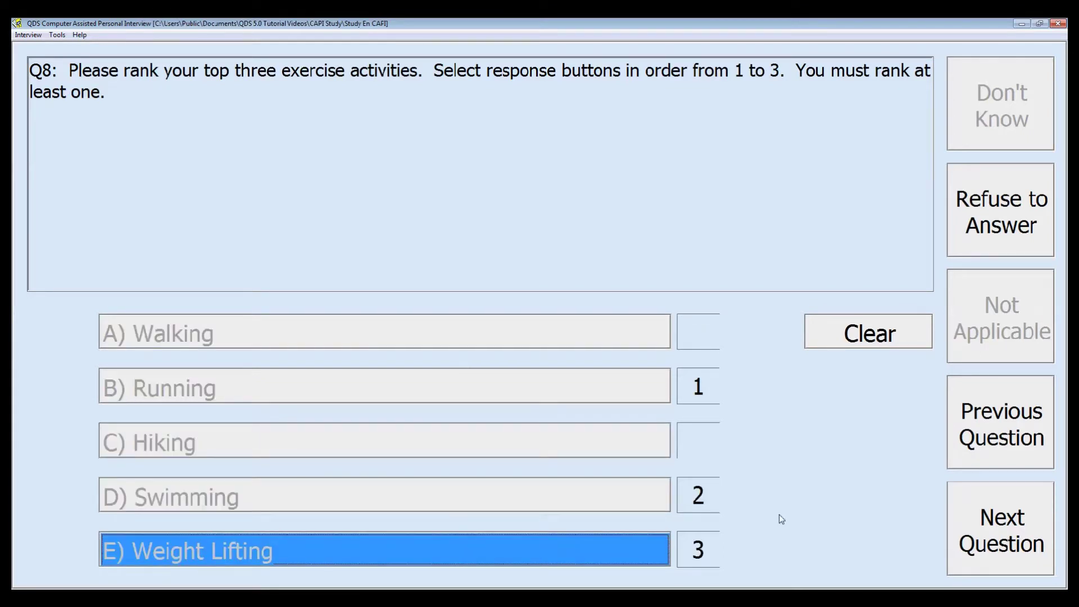
- Remove the Weight Lifting and Swimming ranks, rank Hiking second and Swimming third behind Running, and continue to the question about being bothered
{"action": "left_click", "coordinate": [531, 541]}
{"action": "left_click", "coordinate": [521, 498]}
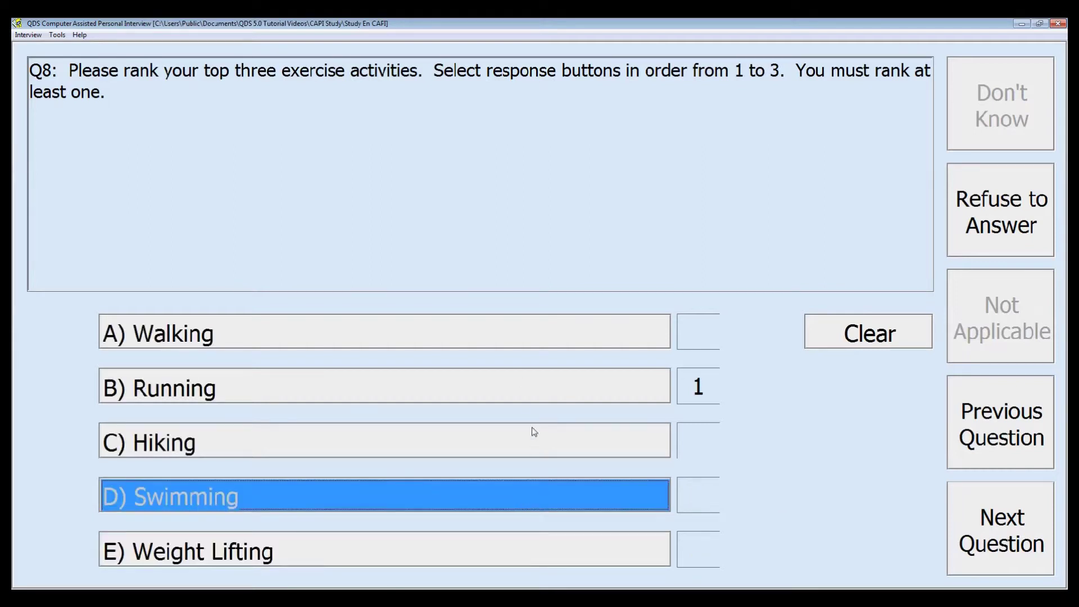
{"action": "left_click", "coordinate": [519, 380]}
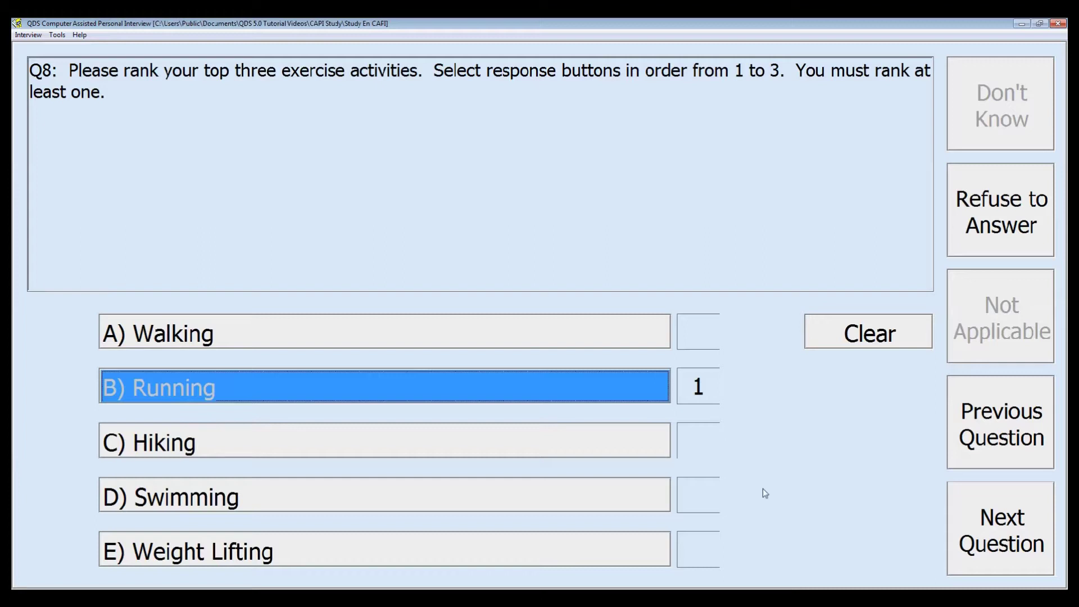
{"action": "left_click", "coordinate": [603, 442]}
{"action": "left_click", "coordinate": [610, 494]}
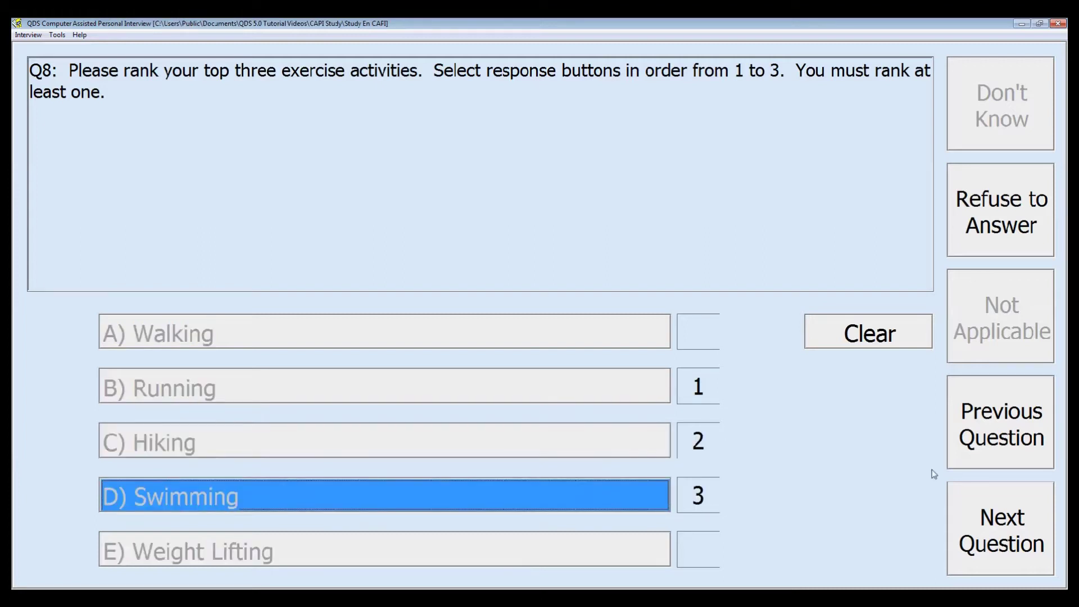
{"action": "left_click", "coordinate": [970, 532]}
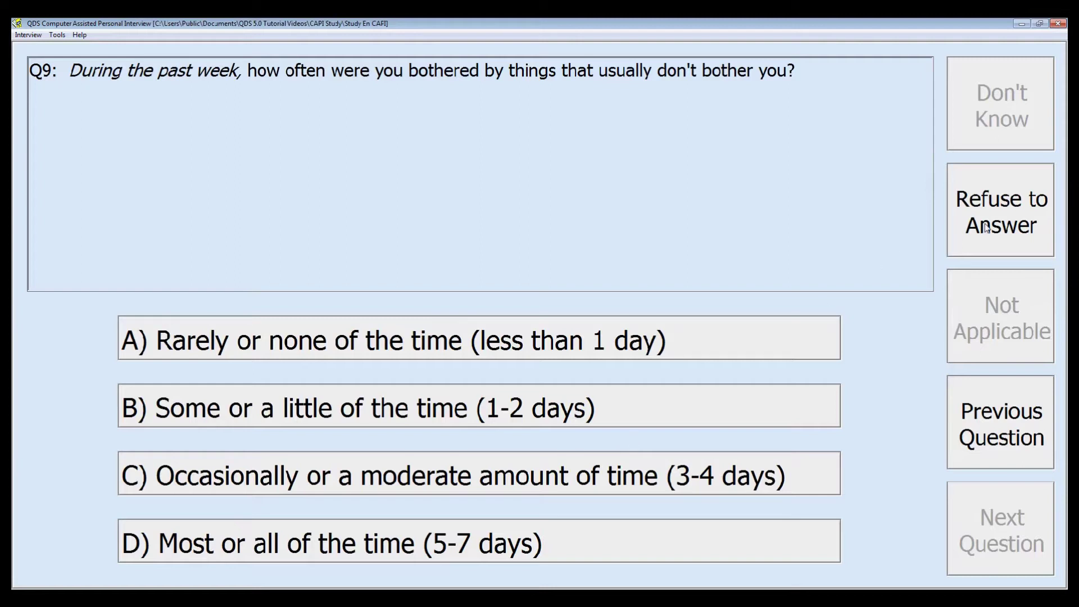
- Refuse to answer the question about being bothered and answer the hopefulness question with "Some or a little of the time (1-2 days)"
{"action": "left_click", "coordinate": [1026, 227]}
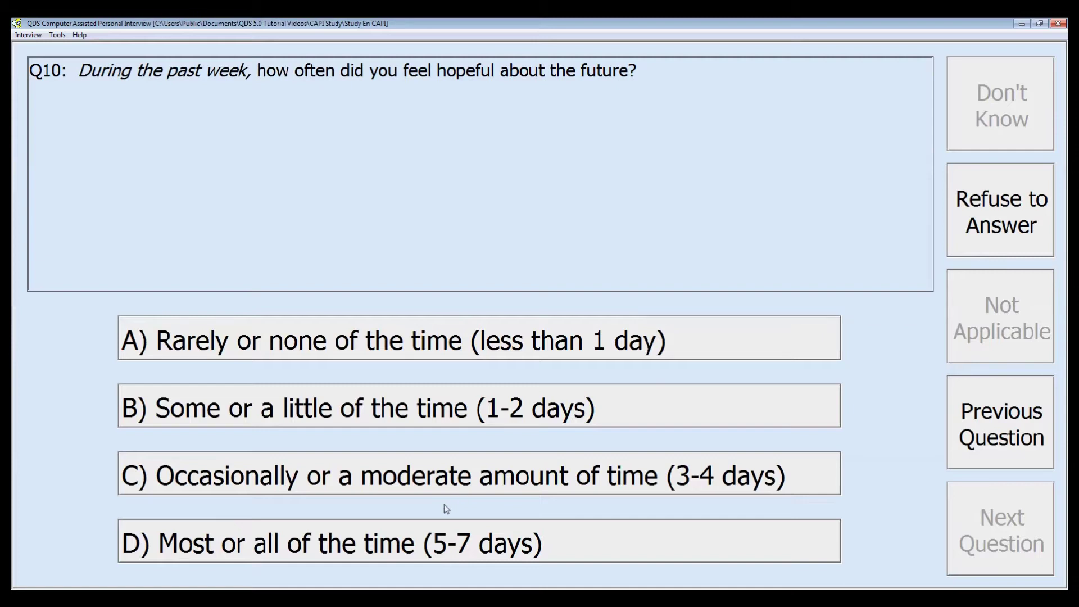
{"action": "left_click", "coordinate": [633, 421]}
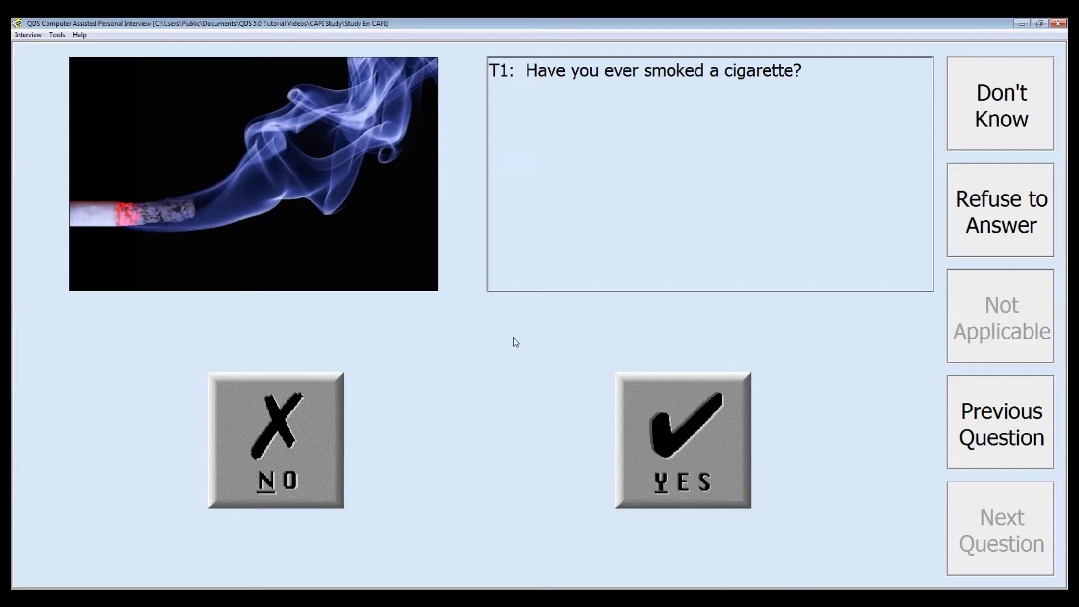
- Answer Yes to ever having smoked and enter 1 year, 6 months and 0 days since the last cigarette, continuing to the next question
{"action": "left_click", "coordinate": [670, 400]}
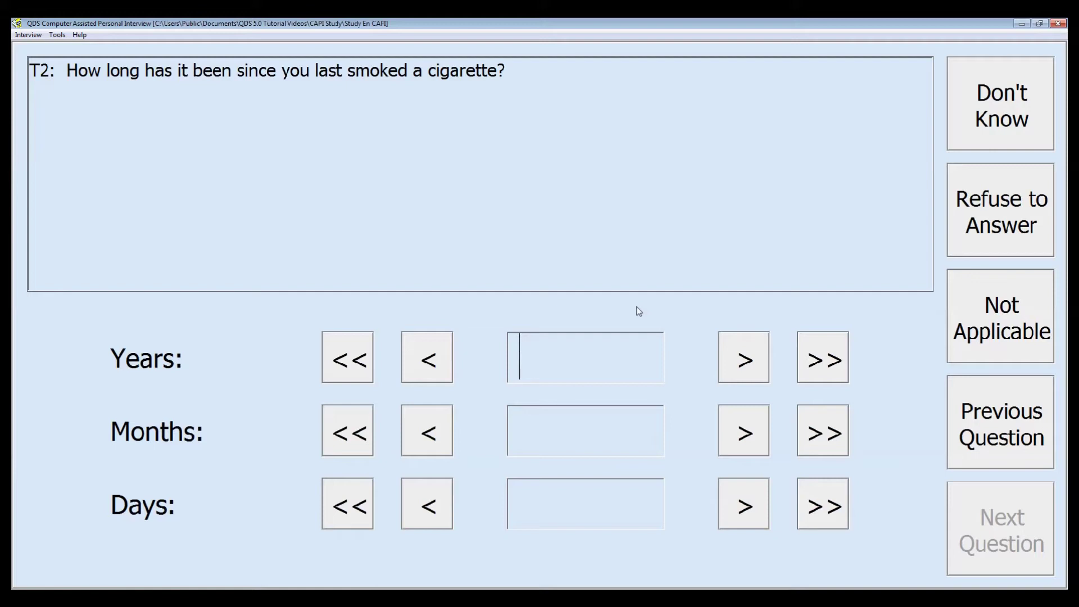
{"action": "left_click", "coordinate": [744, 358]}
{"action": "left_click", "coordinate": [744, 359]}
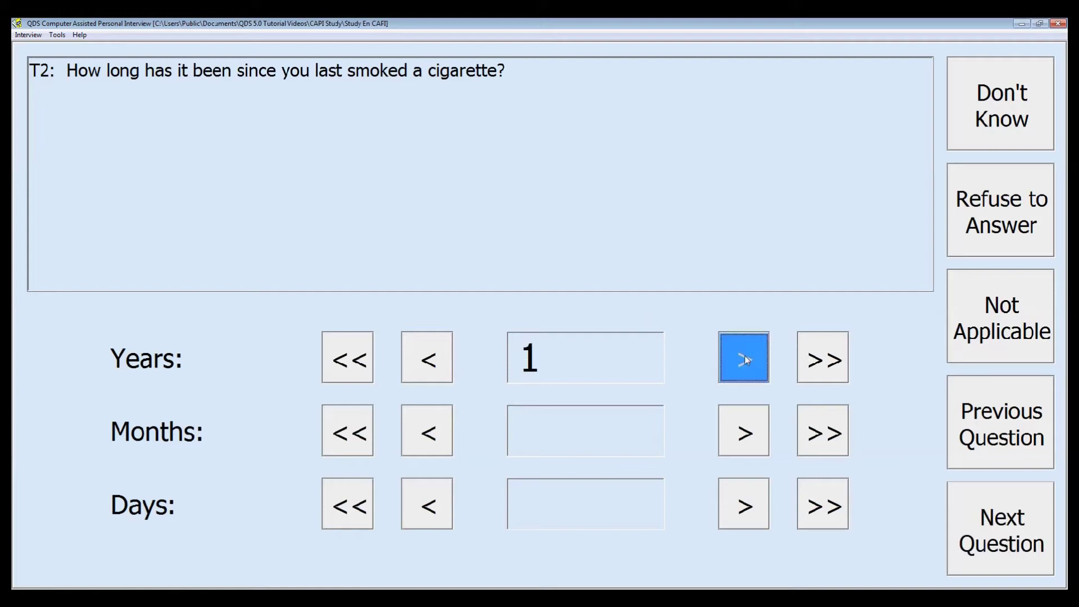
{"action": "left_click", "coordinate": [741, 442]}
{"action": "left_click", "coordinate": [741, 442]}
{"action": "left_click", "coordinate": [740, 442]}
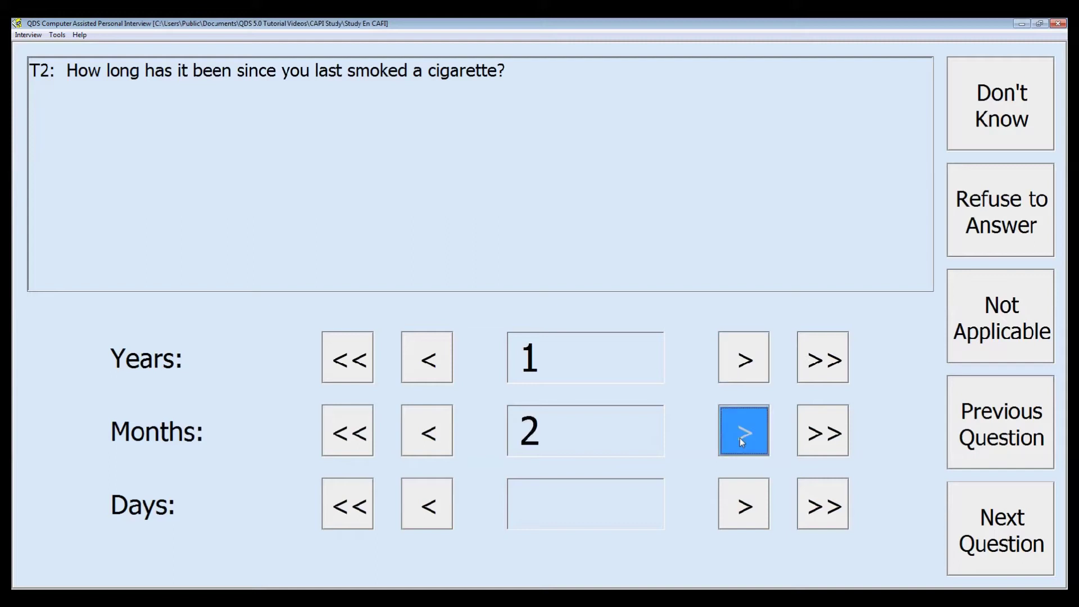
{"action": "left_click", "coordinate": [741, 442]}
{"action": "left_click", "coordinate": [741, 442]}
{"action": "left_click", "coordinate": [741, 442]}
{"action": "left_click", "coordinate": [741, 442]}
{"action": "left_click", "coordinate": [736, 507]}
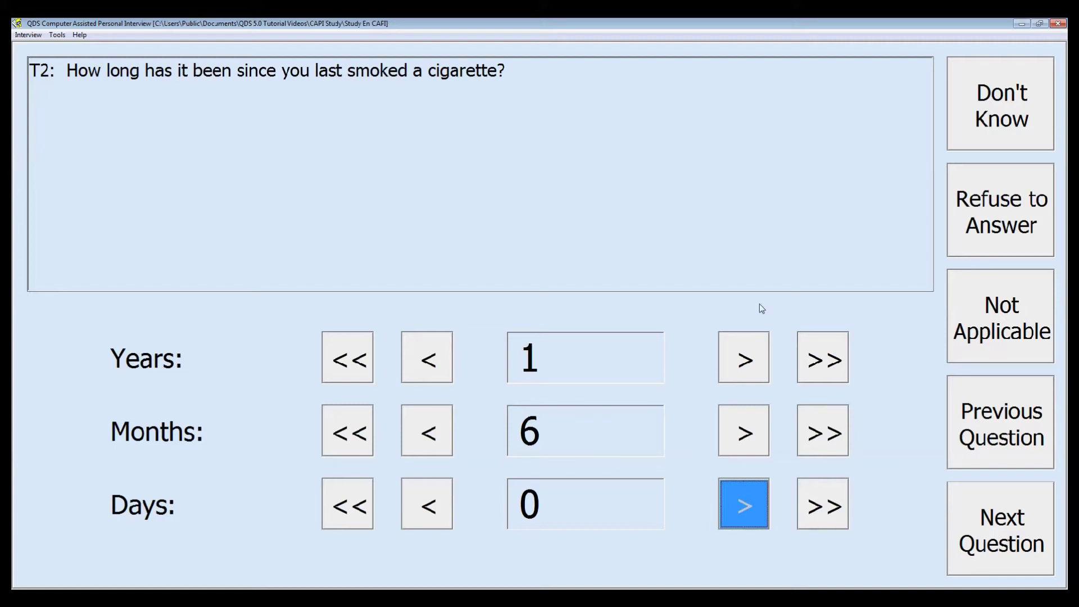
{"action": "left_click", "coordinate": [1015, 531]}
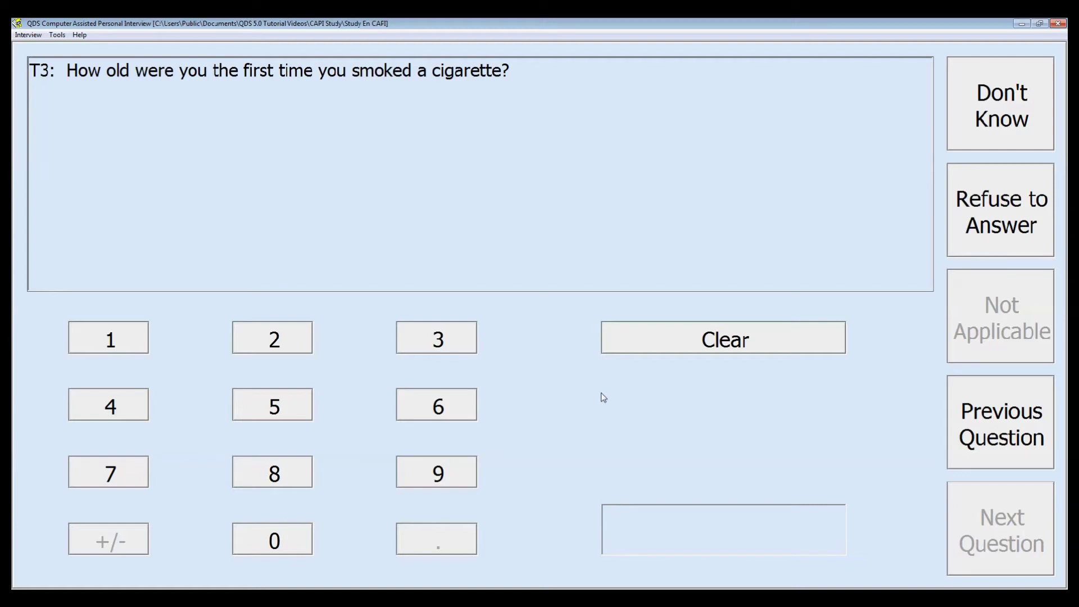
- Enter 18 as the age of first smoking a cigarette and continue to the survey's closing screen
{"action": "type", "text": "18"}
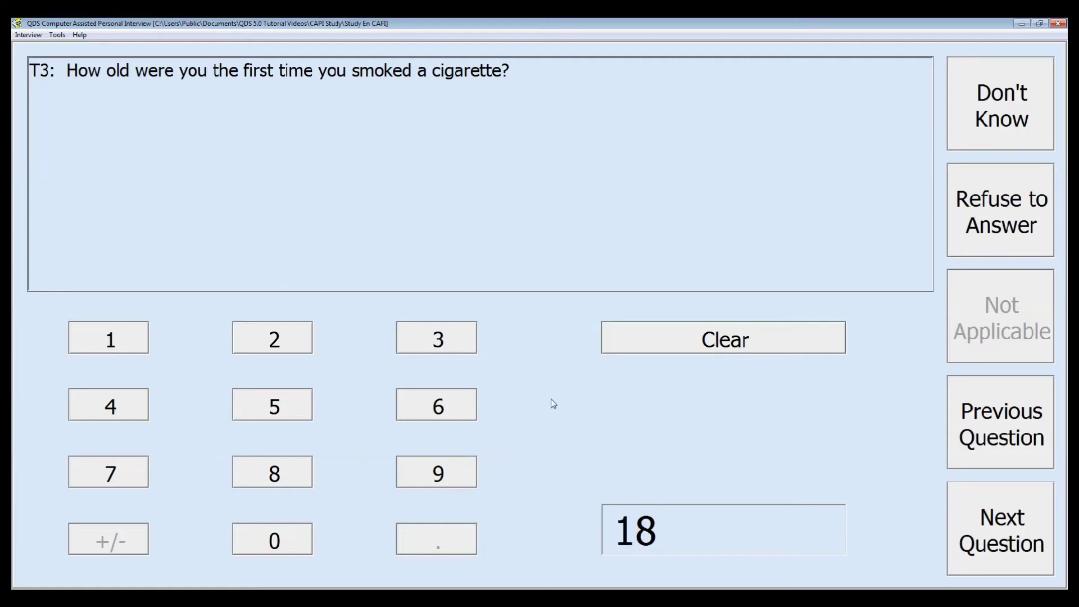
{"action": "left_click", "coordinate": [1004, 525]}
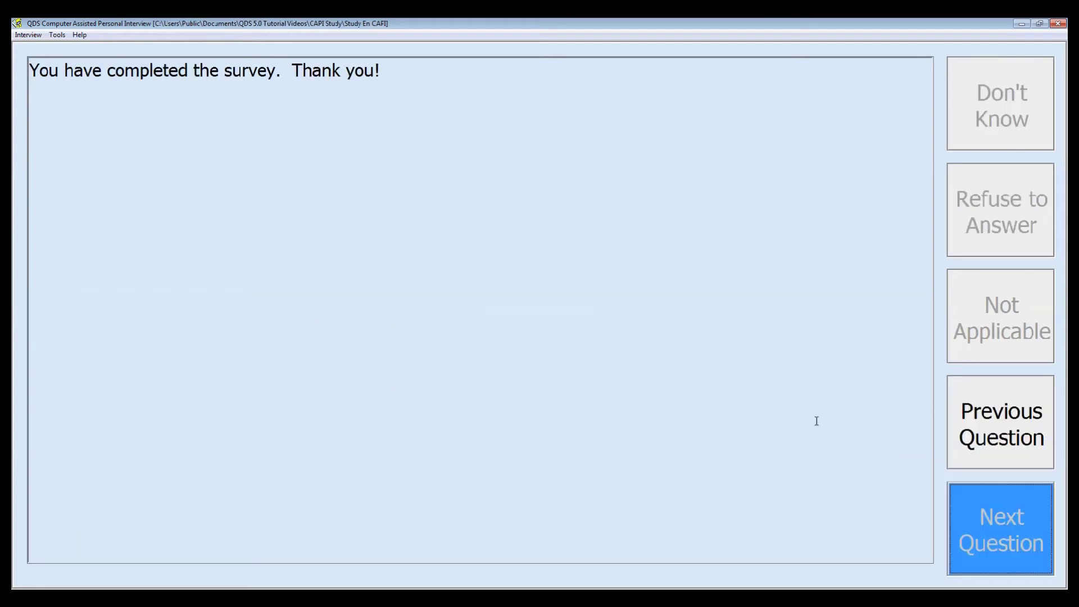
- Go back from the closing screen to the question about ever having smoked a cigarette
{"action": "left_click", "coordinate": [984, 423]}
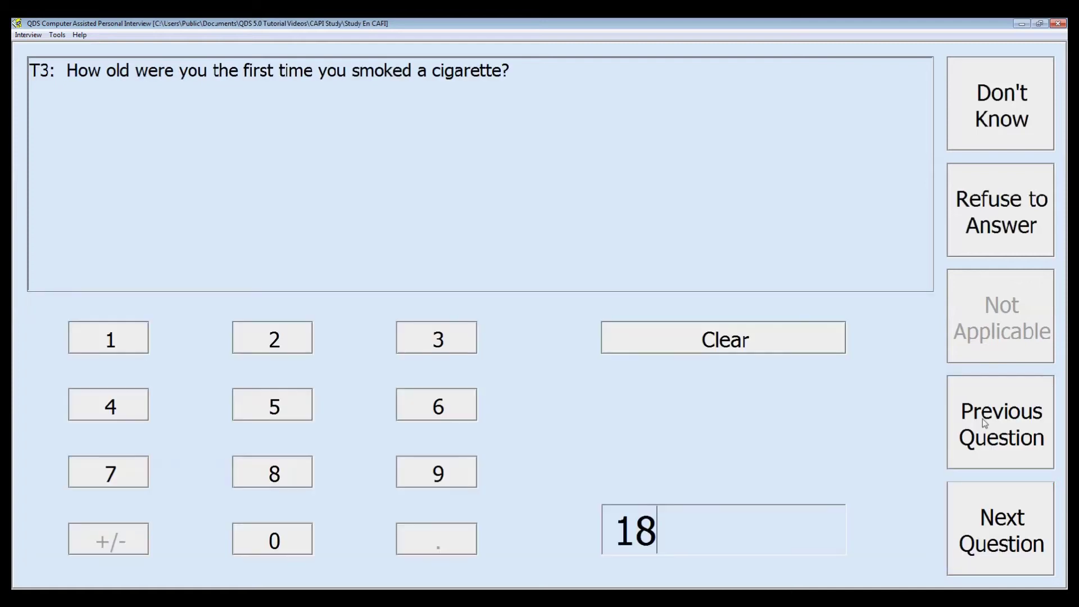
{"action": "left_click", "coordinate": [984, 422]}
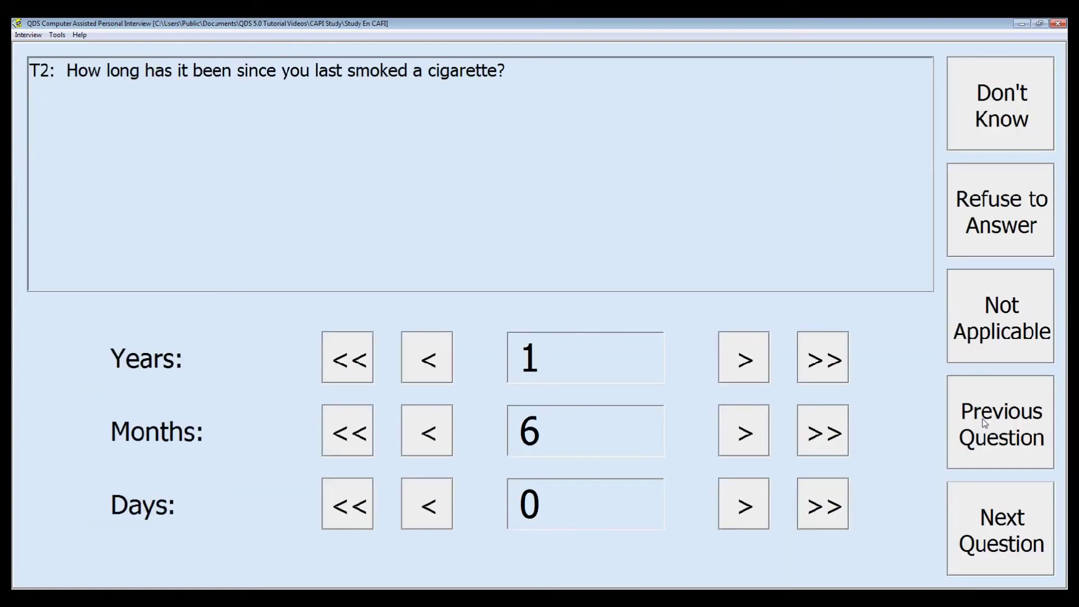
{"action": "left_click", "coordinate": [984, 422]}
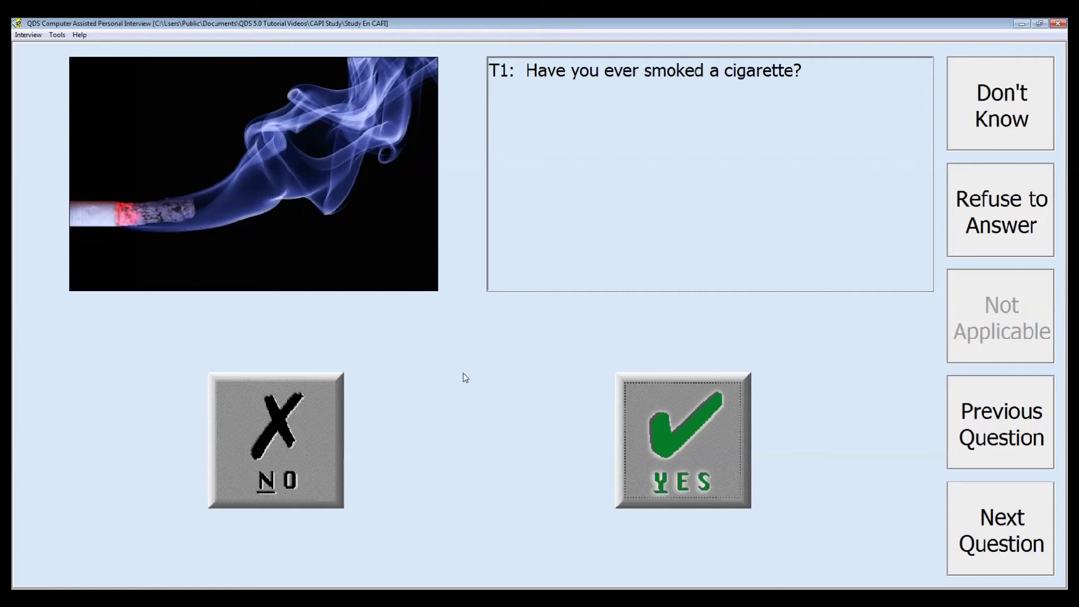
- Change the answer about ever having smoked a cigarette to No and finish the survey without continuing to another interview
{"action": "left_click", "coordinate": [301, 421]}
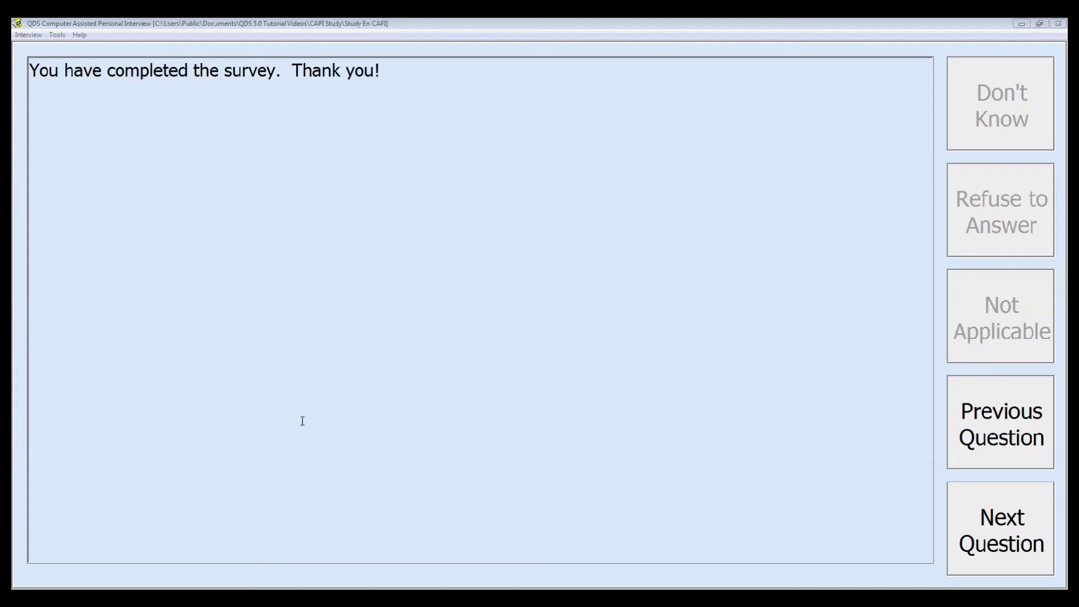
{"action": "left_click", "coordinate": [985, 513]}
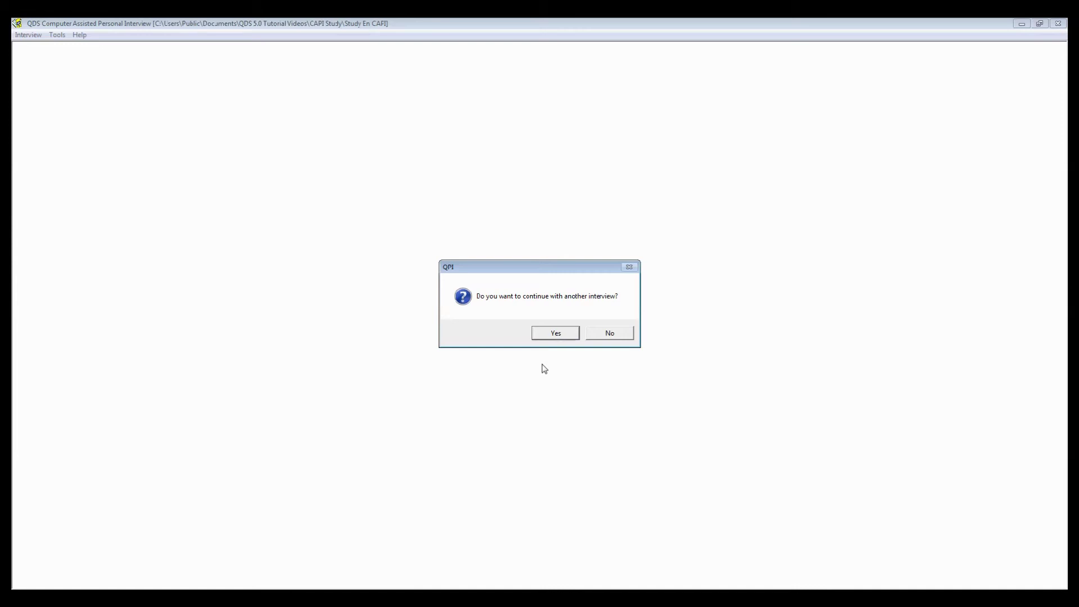
{"action": "left_click", "coordinate": [599, 335]}
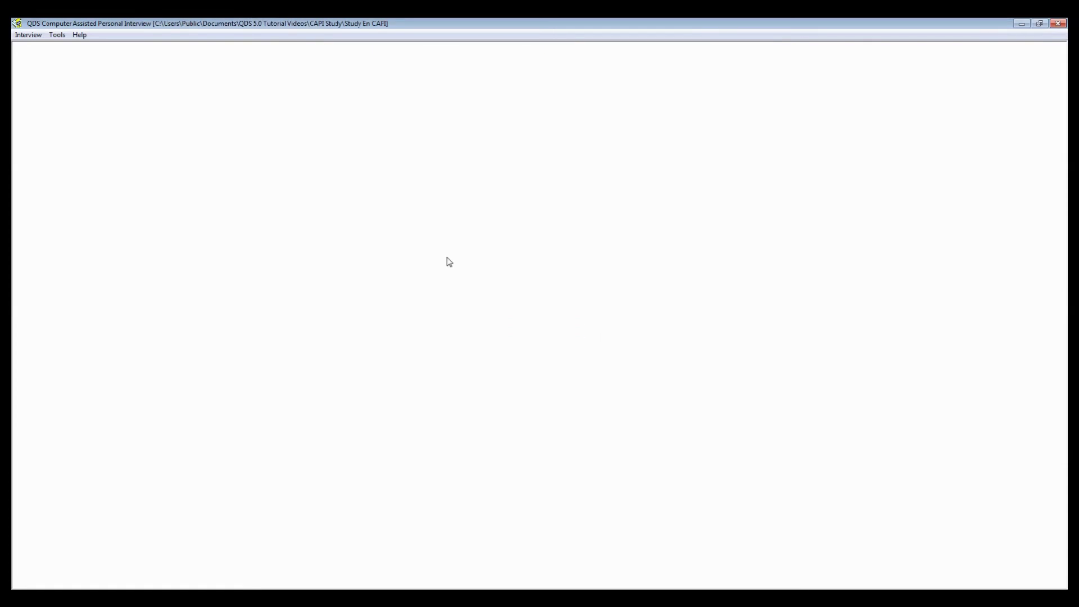
{"action": "left_click", "coordinate": [28, 37]}
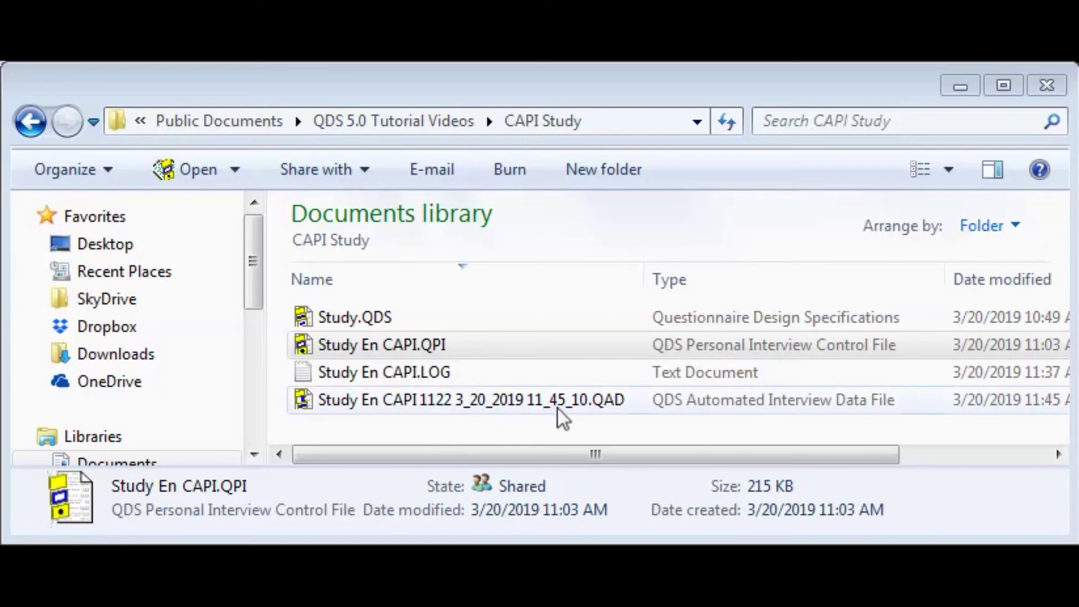
- Examine the Study En CAPI.LOG file and the interview's QAD data file in the CAPI Study folder in Windows Explorer
{"action": "left_click", "coordinate": [511, 373]}
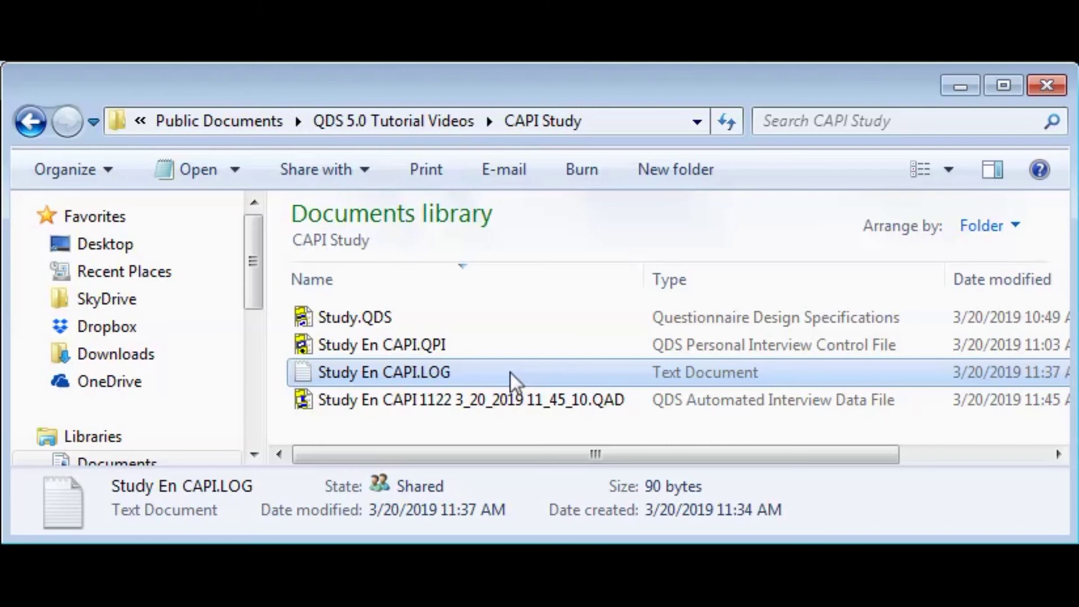
{"action": "key", "text": "Down"}
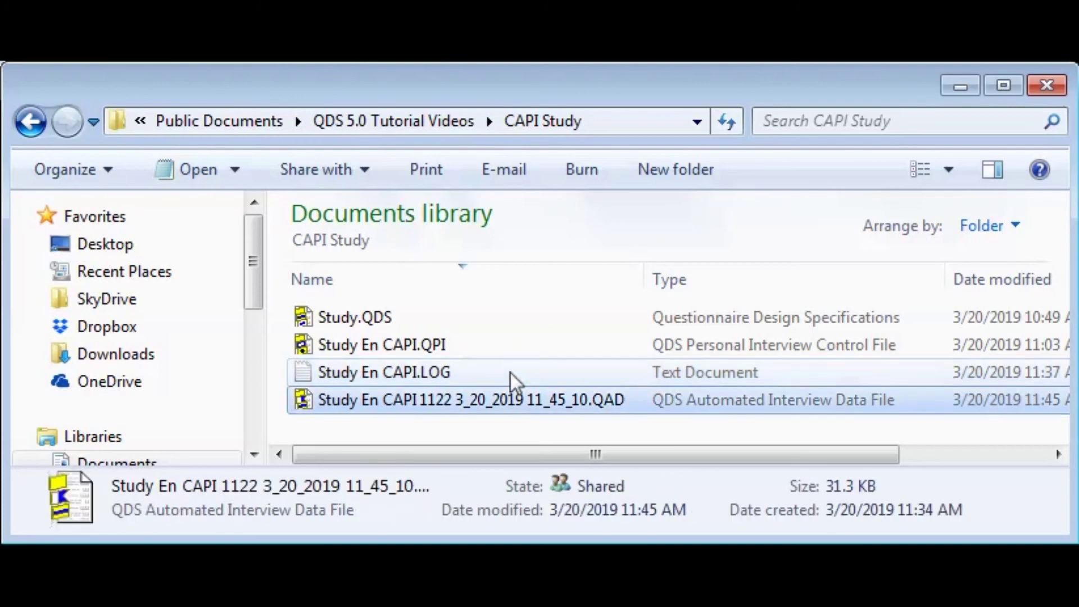